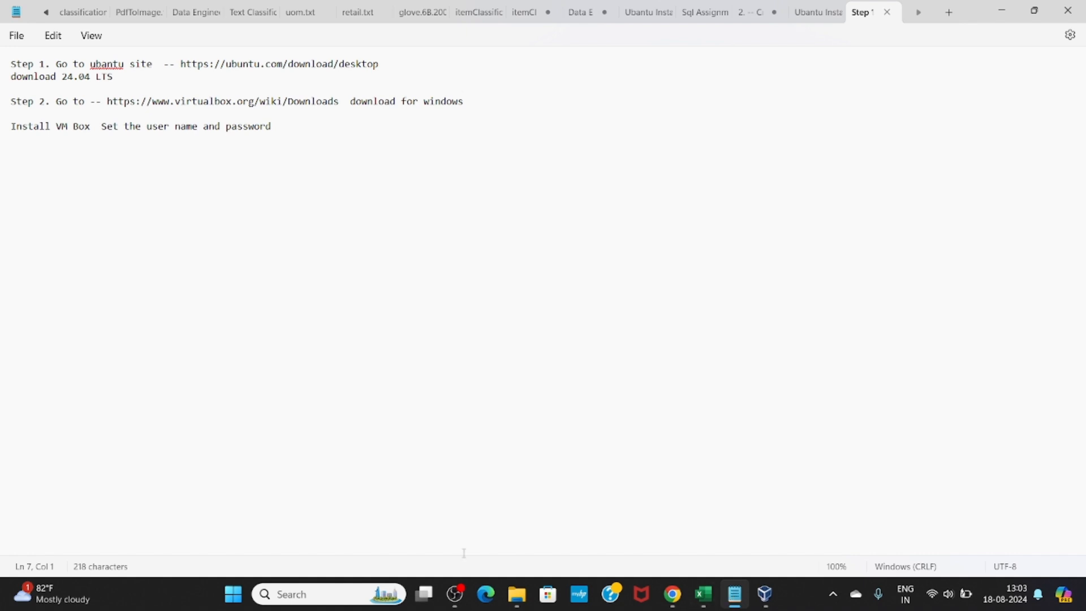
Select the ubuntu.com download URL from the Step 1 line of the Notepad note
left_click(390, 63)
left_click_drag(392, 63, 180, 66)
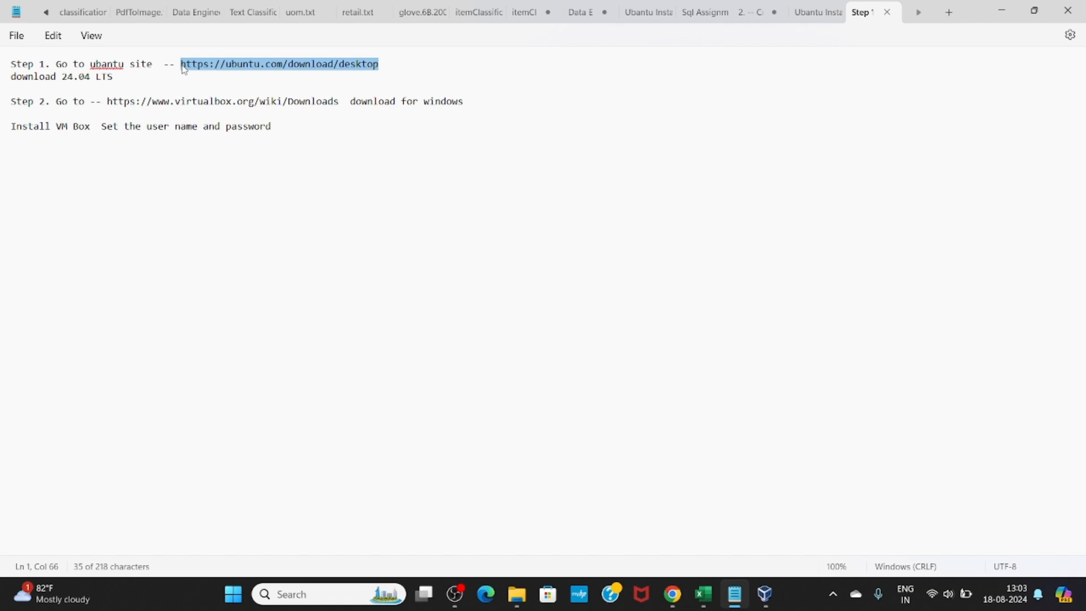
left_click(672, 595)
Search 'ubantu' and start downloading Ubuntu Desktop 24.04 LTS from ubuntu.com
type("ubantu")
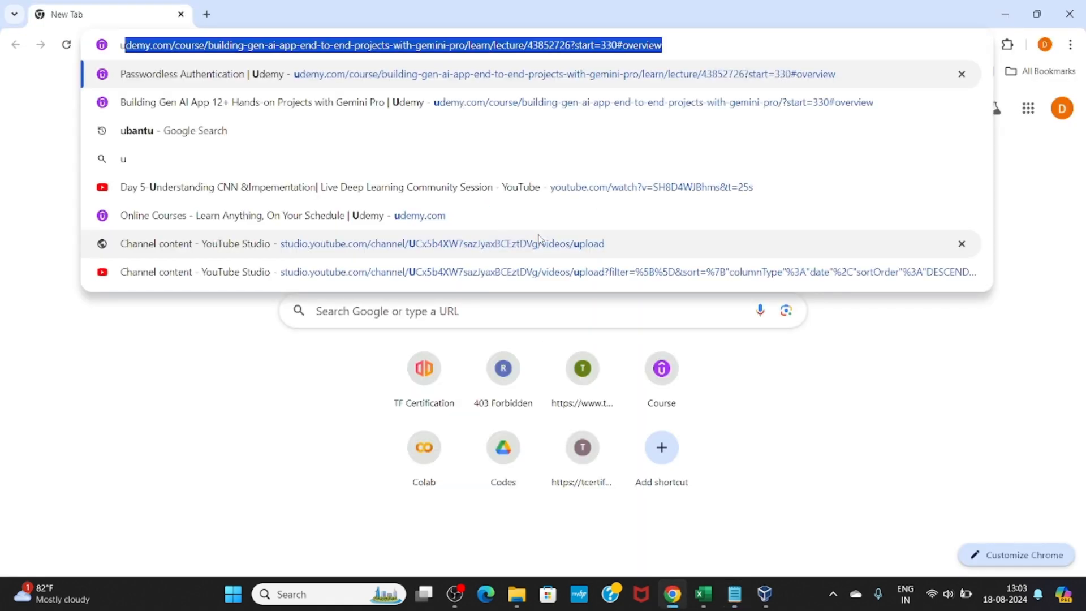
key("Return")
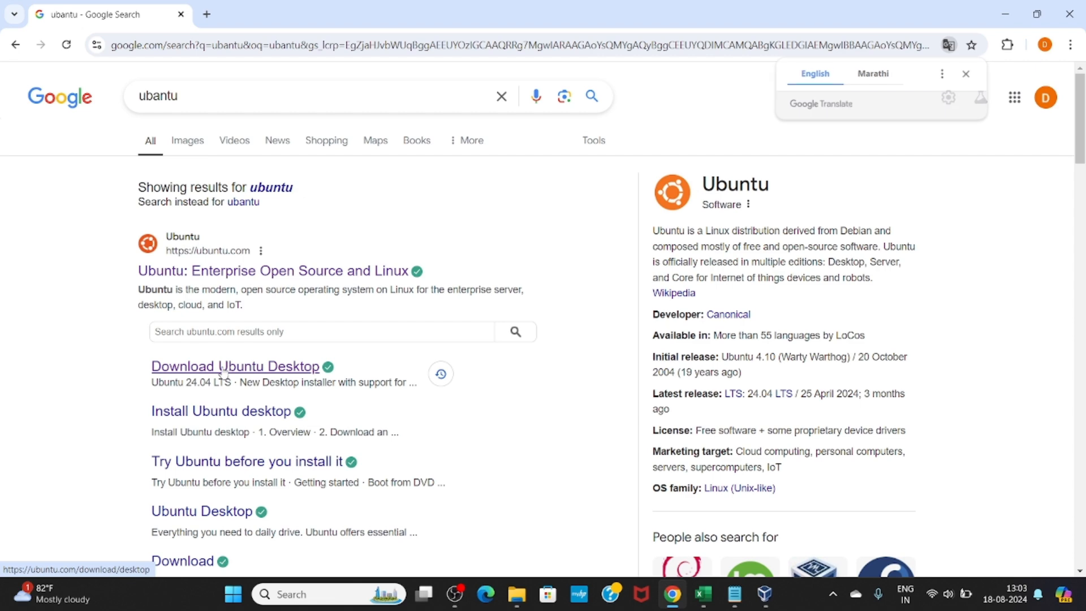
left_click(224, 373)
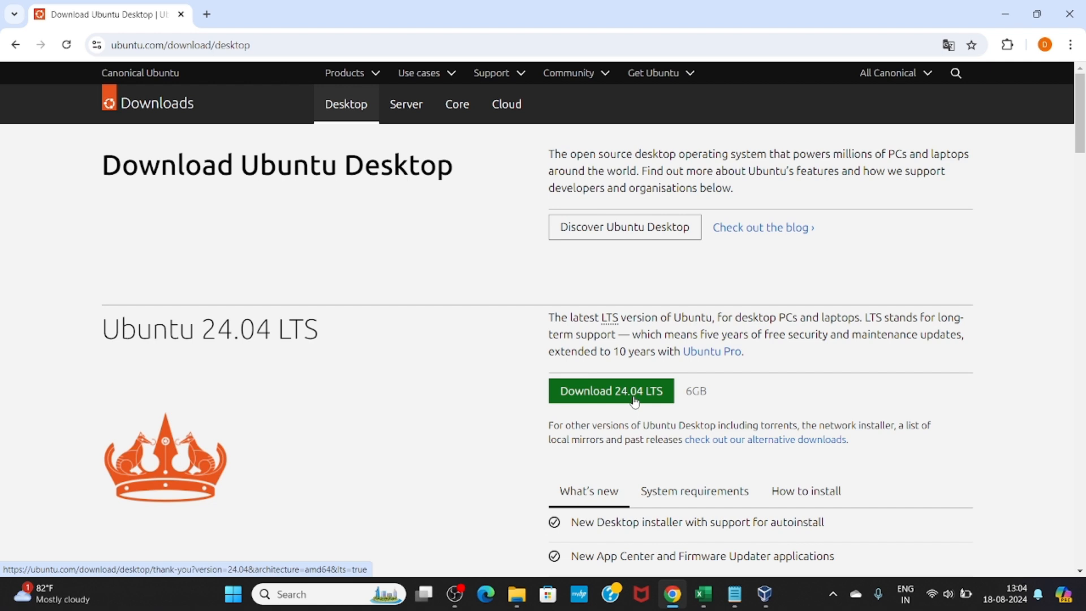
left_click(635, 401)
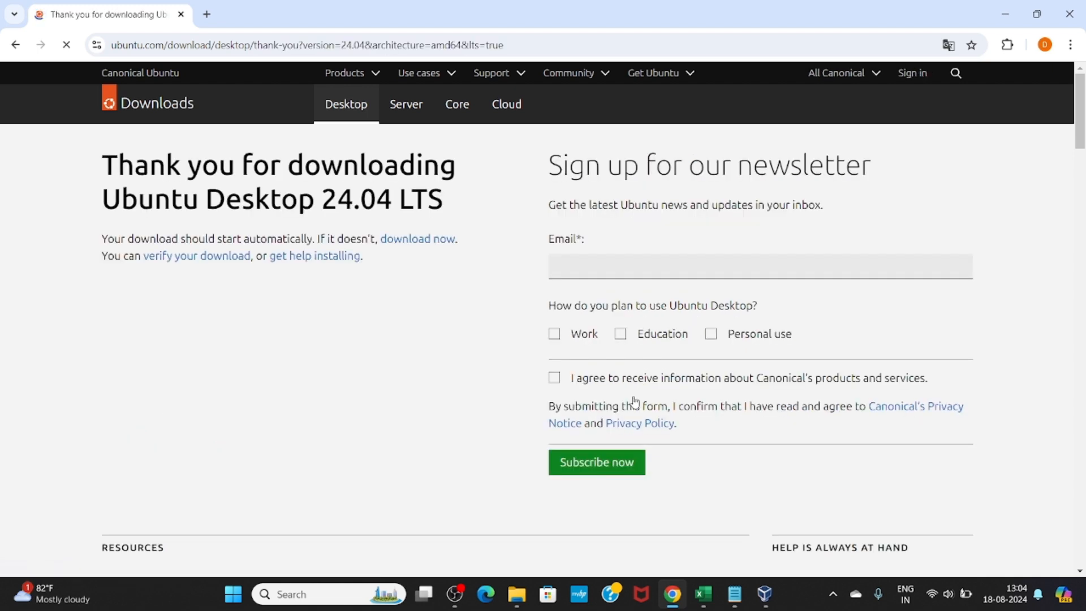
Pause and cancel the Ubuntu ISO download, then open a new browser tab
left_click(1048, 47)
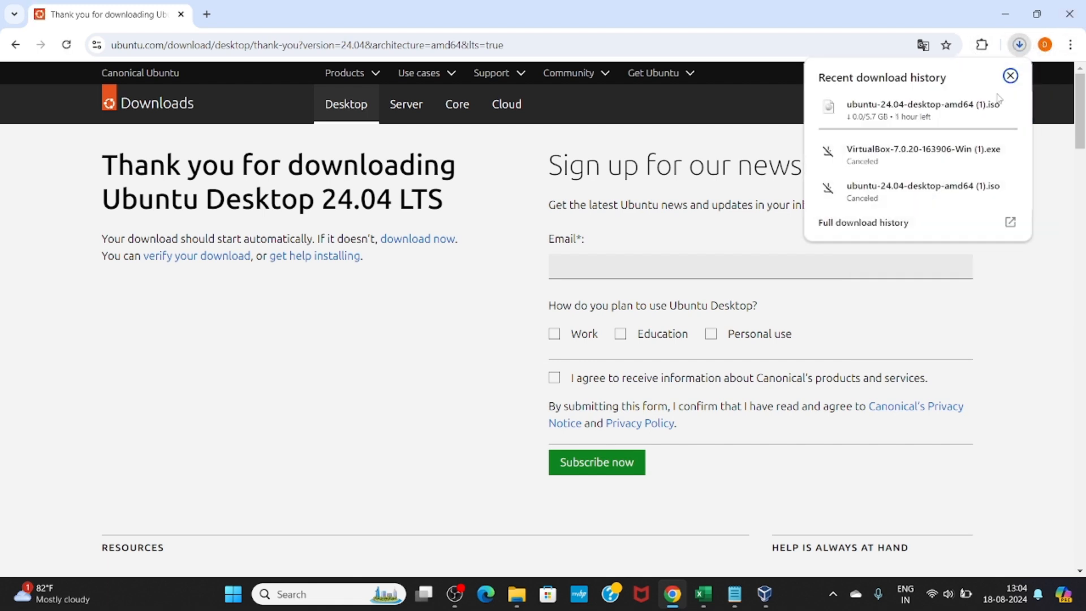
left_click(984, 108)
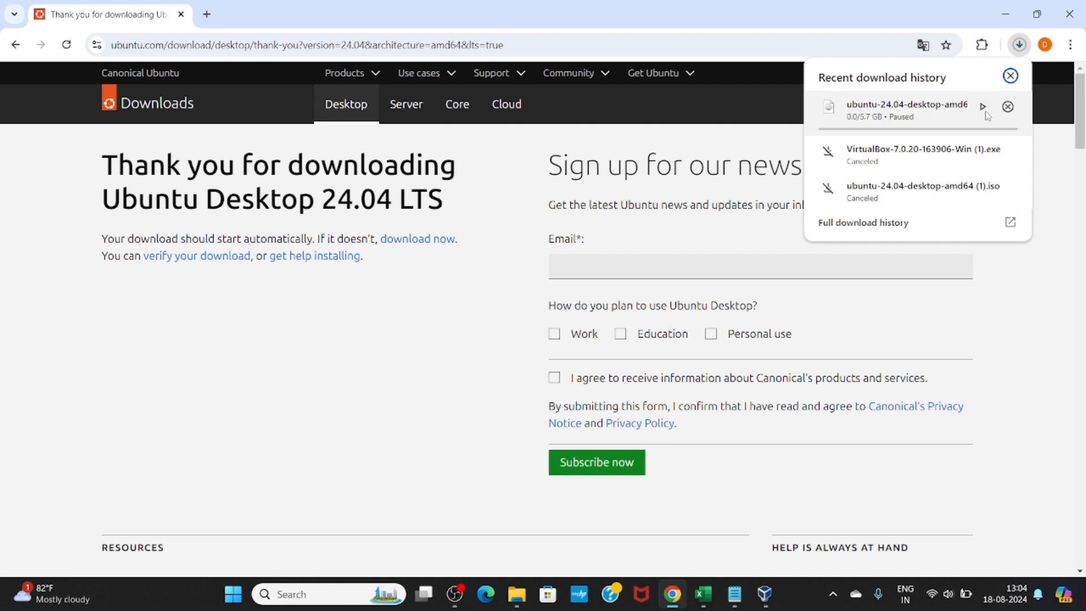
left_click(1009, 108)
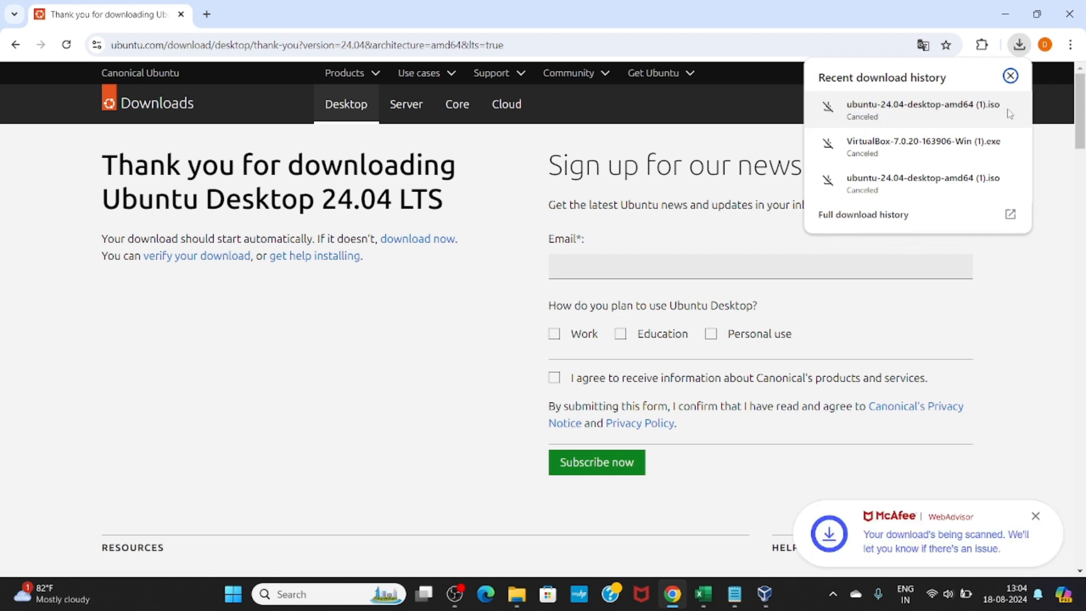
left_click(1011, 76)
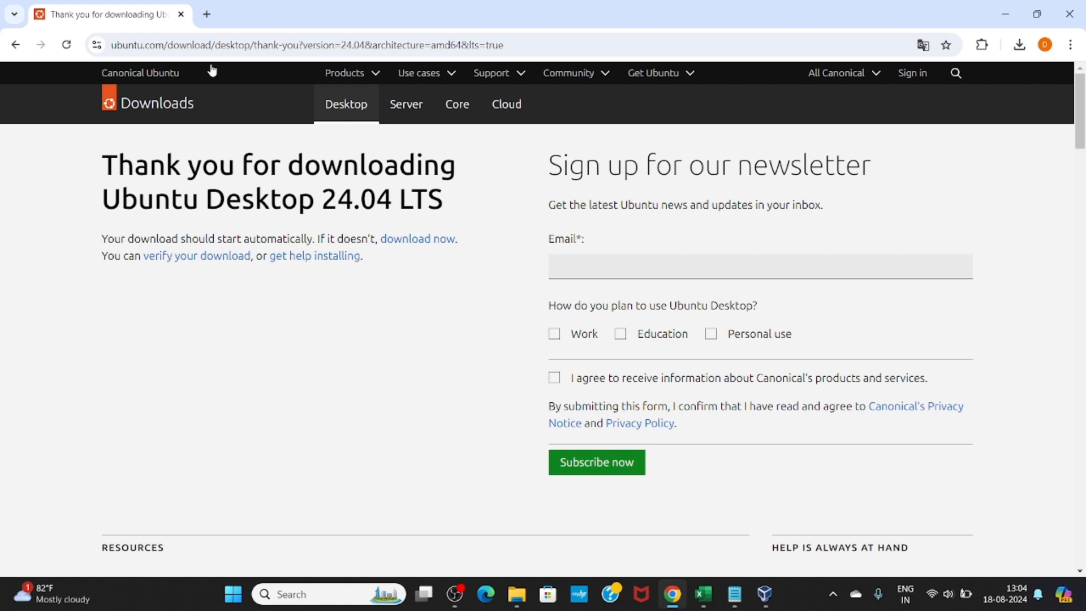
left_click(206, 15)
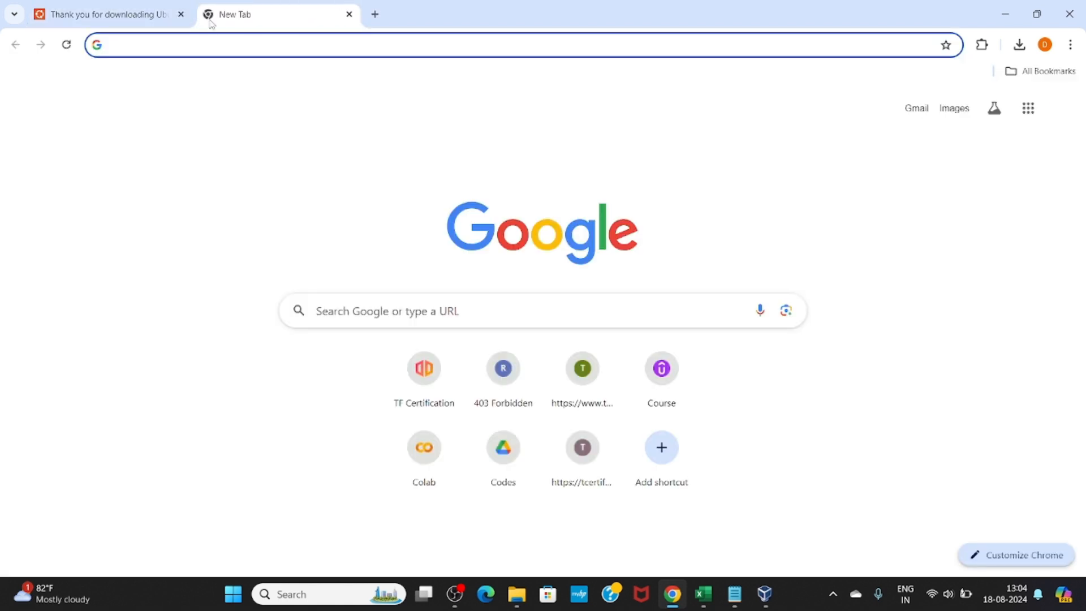
Search for VirtualBox and start the Windows hosts installer download from its Downloads page
type("v")
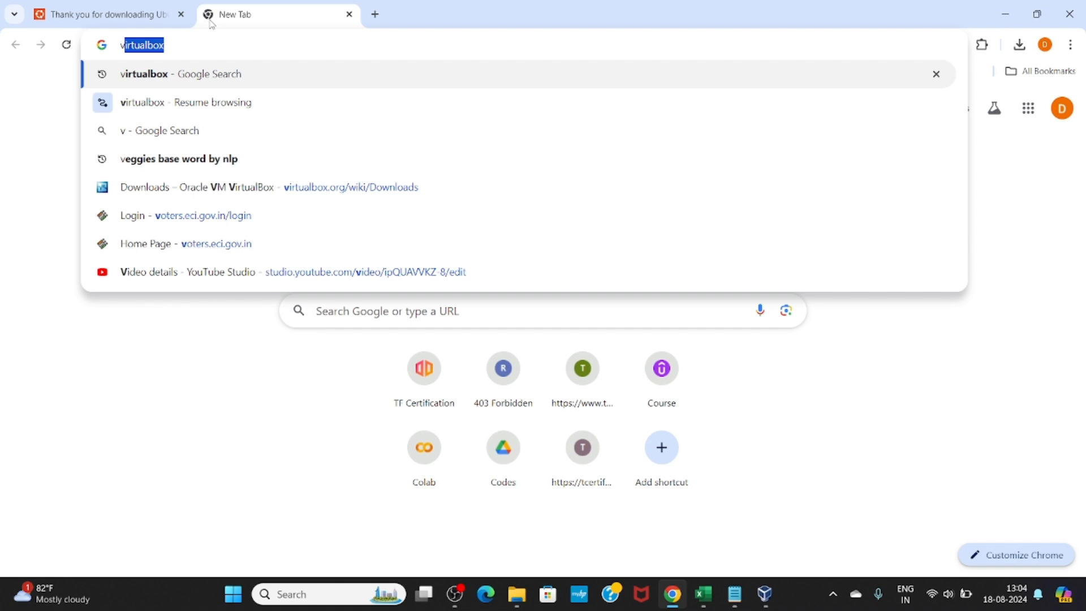
key("Return")
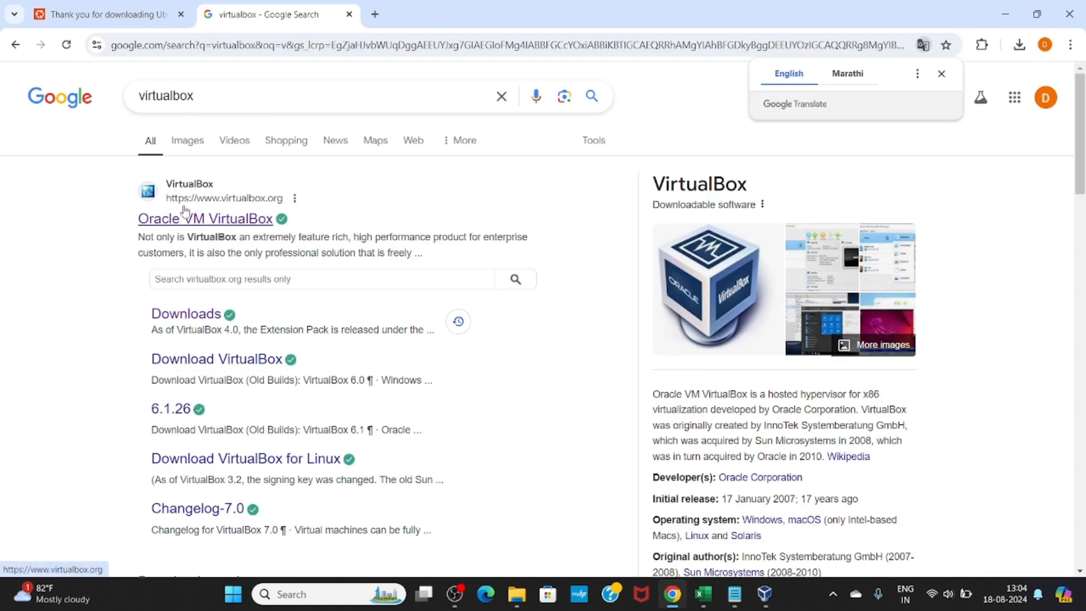
left_click(185, 321)
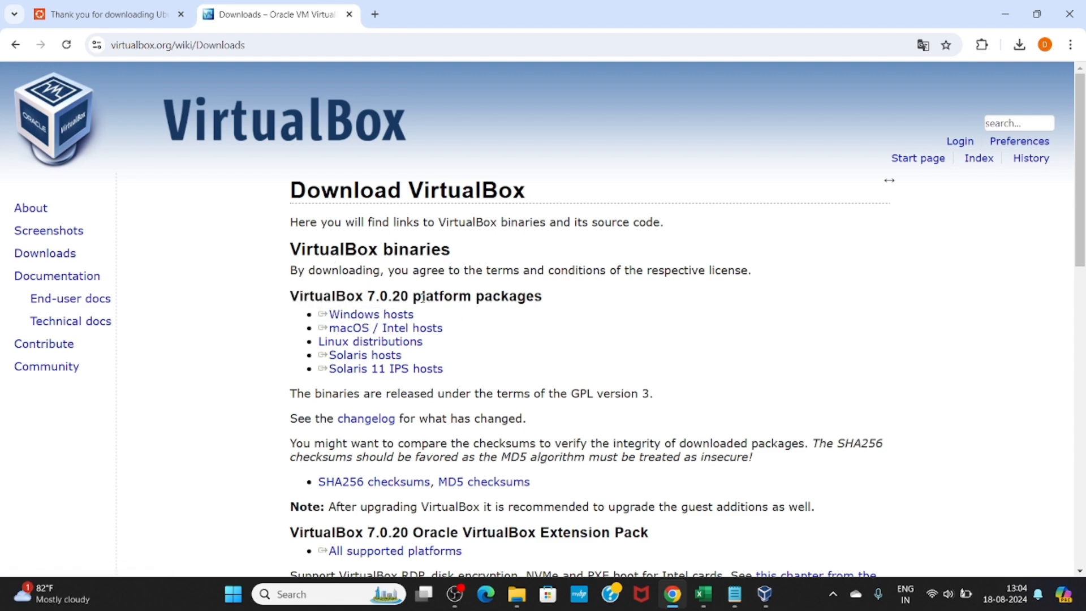
left_click(359, 315)
left_click(374, 315)
Pause and cancel the VirtualBox 7.0.20 Windows installer download
left_click(1020, 45)
left_click(983, 111)
left_click(1009, 107)
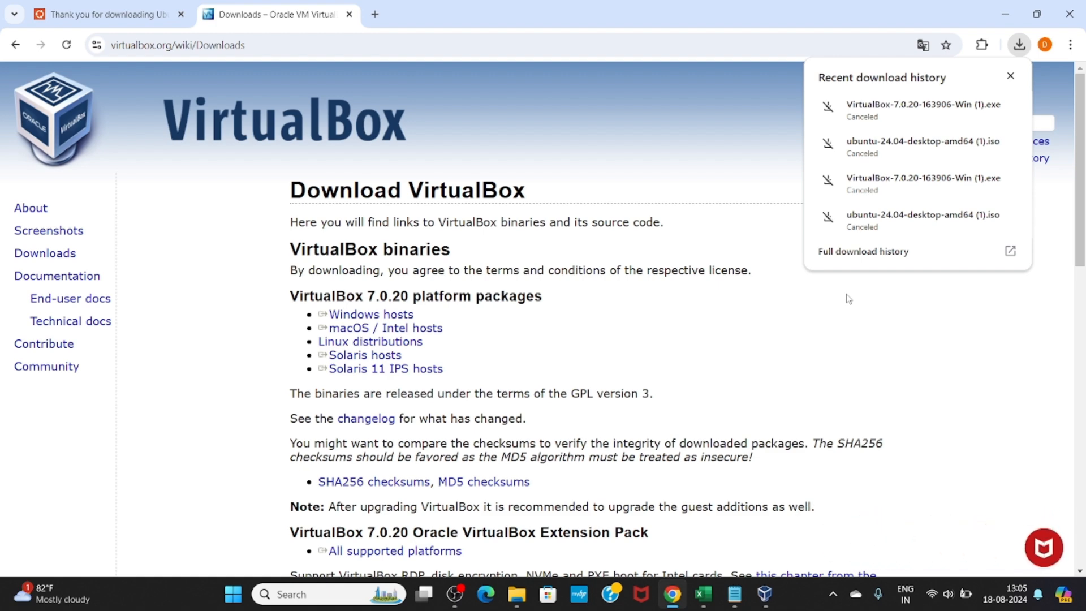
left_click(764, 595)
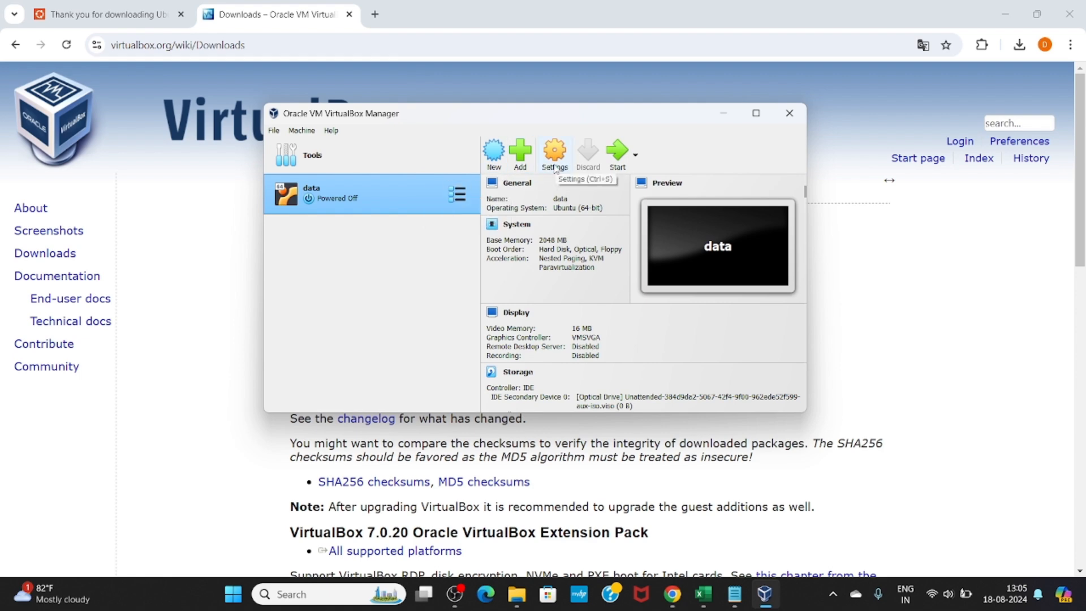
left_click(499, 161)
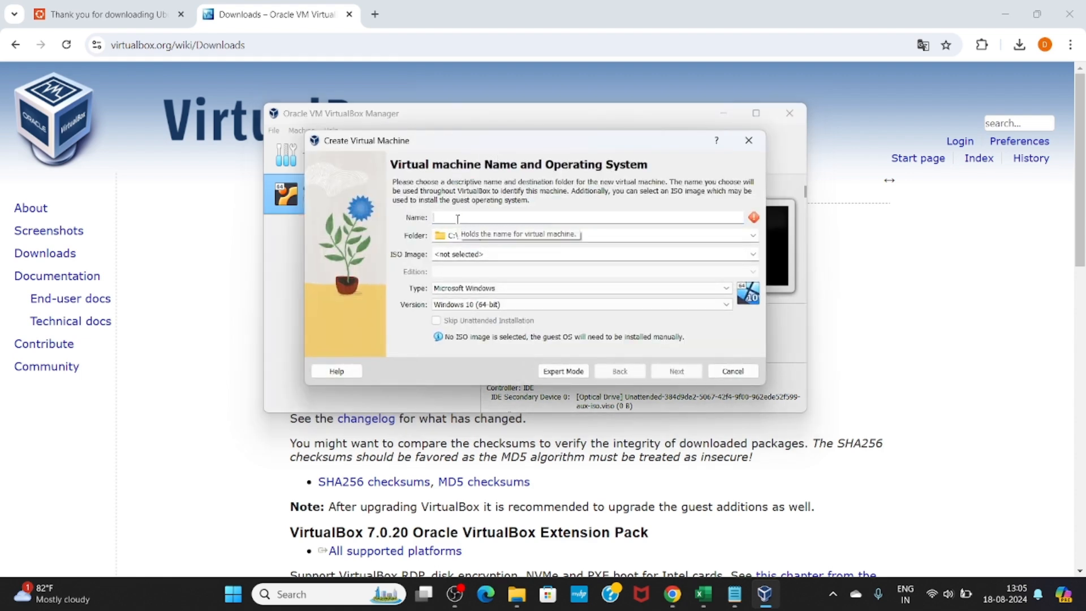
type("data")
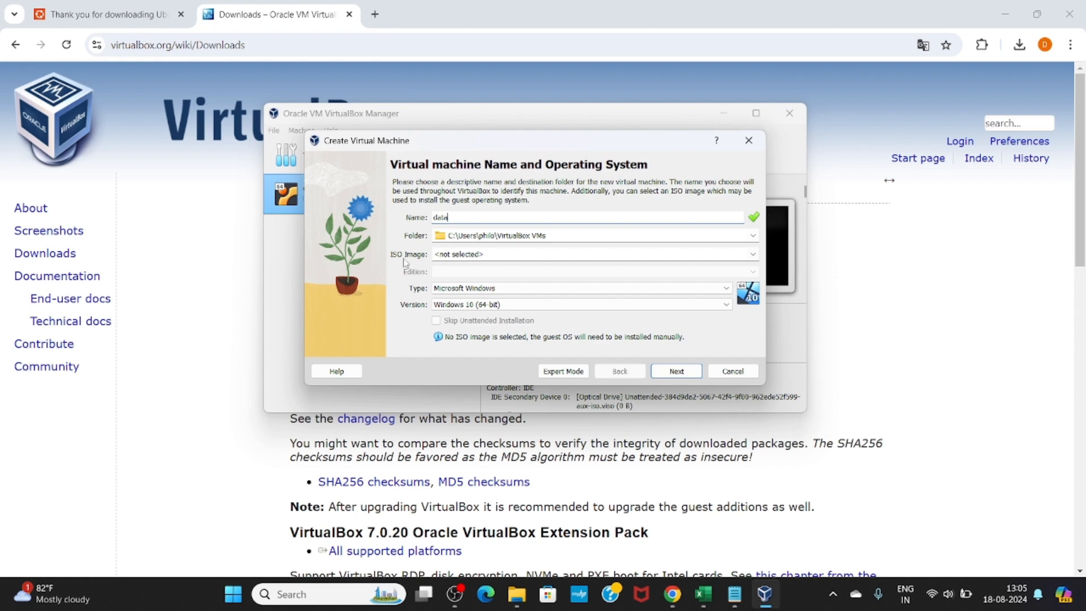
left_click(454, 254)
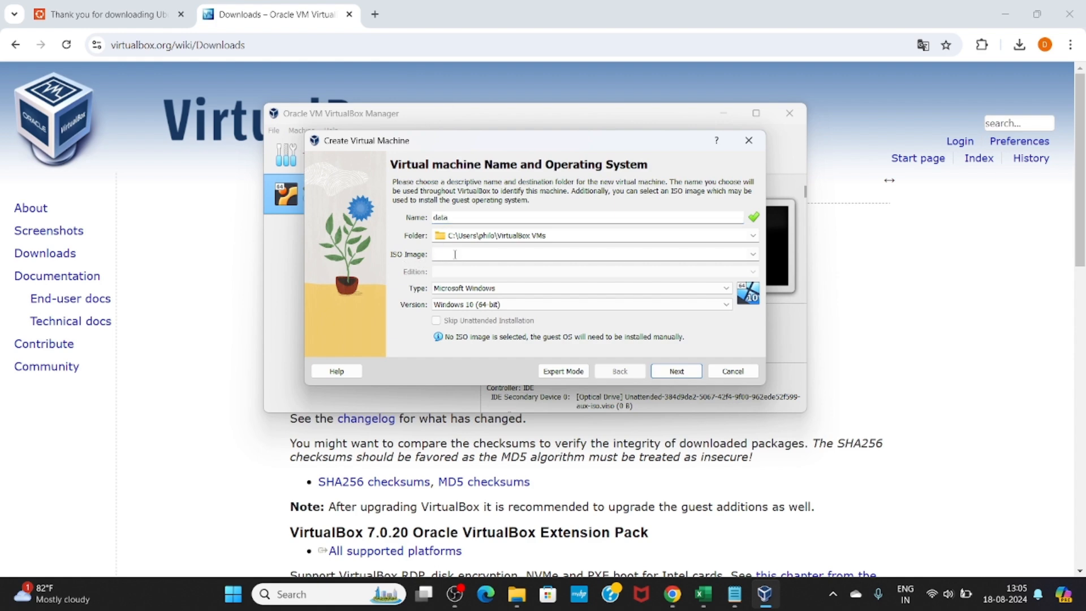
left_click(753, 254)
left_click(635, 276)
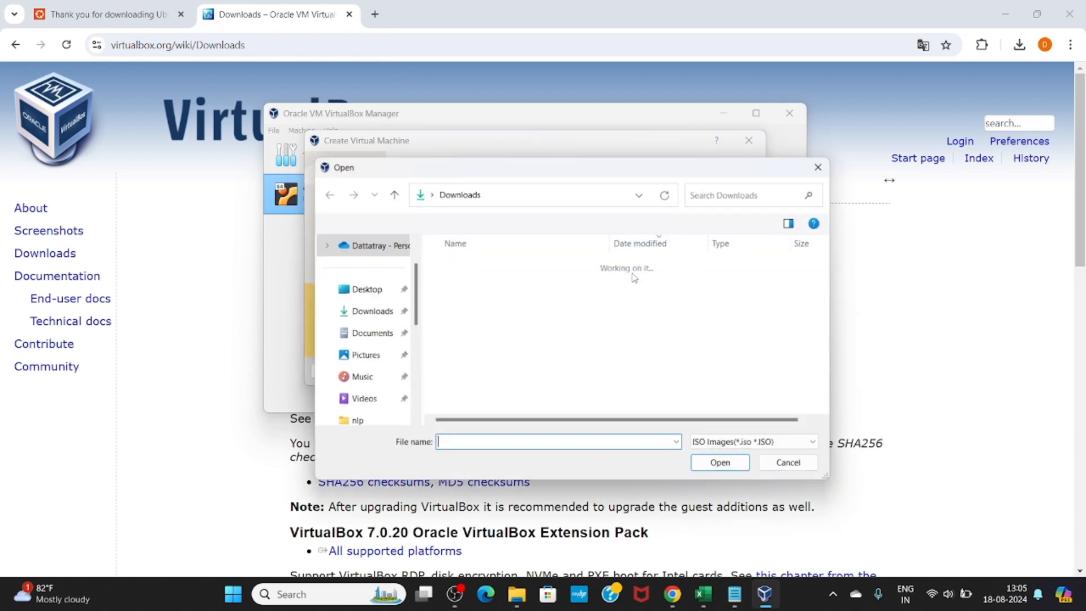
left_click(369, 316)
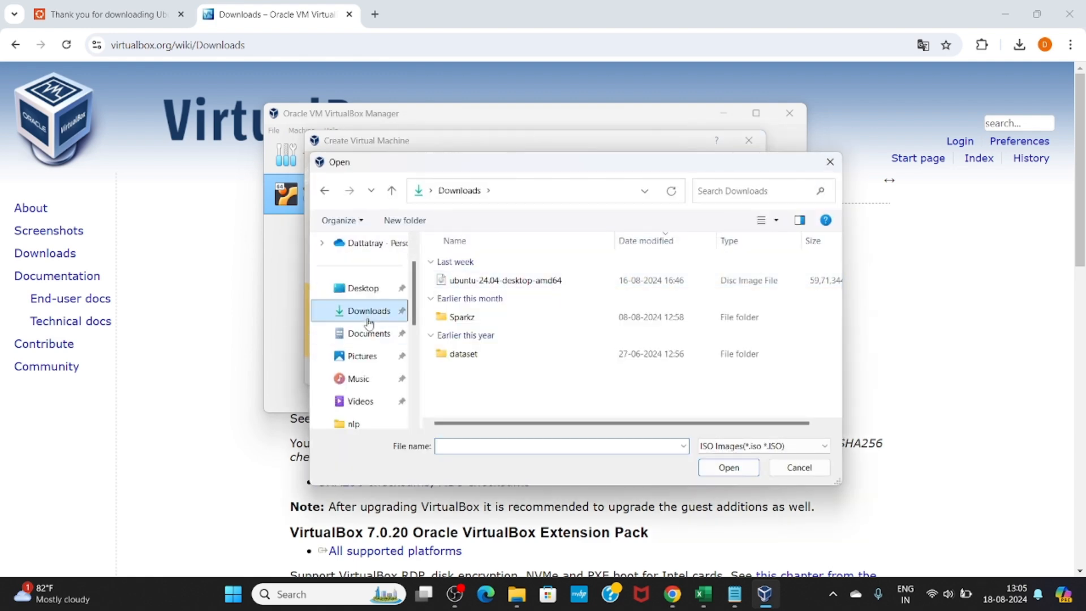
left_click(531, 281)
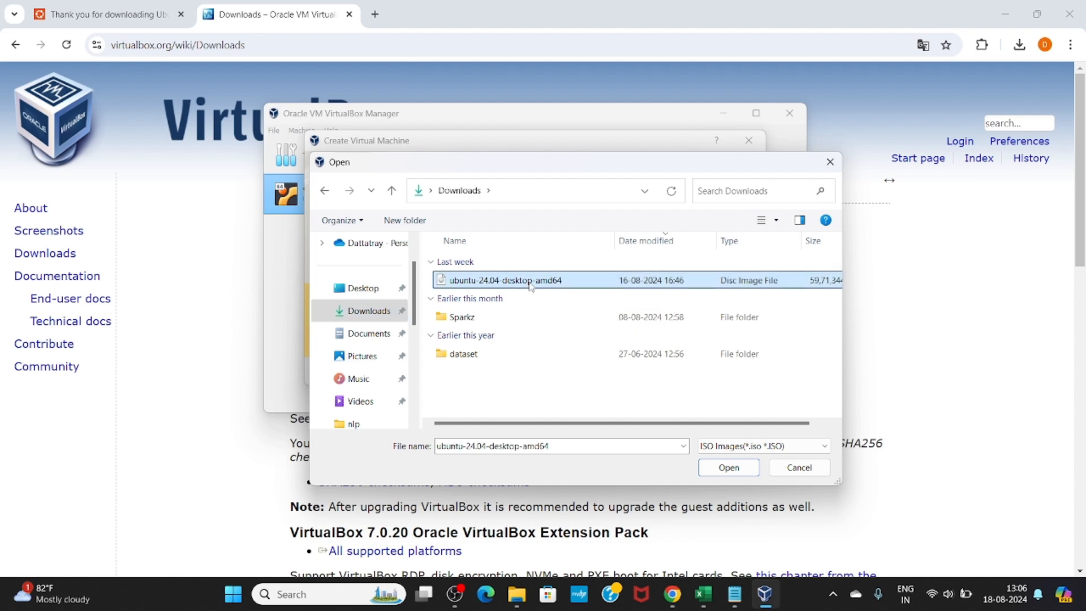
left_click(727, 474)
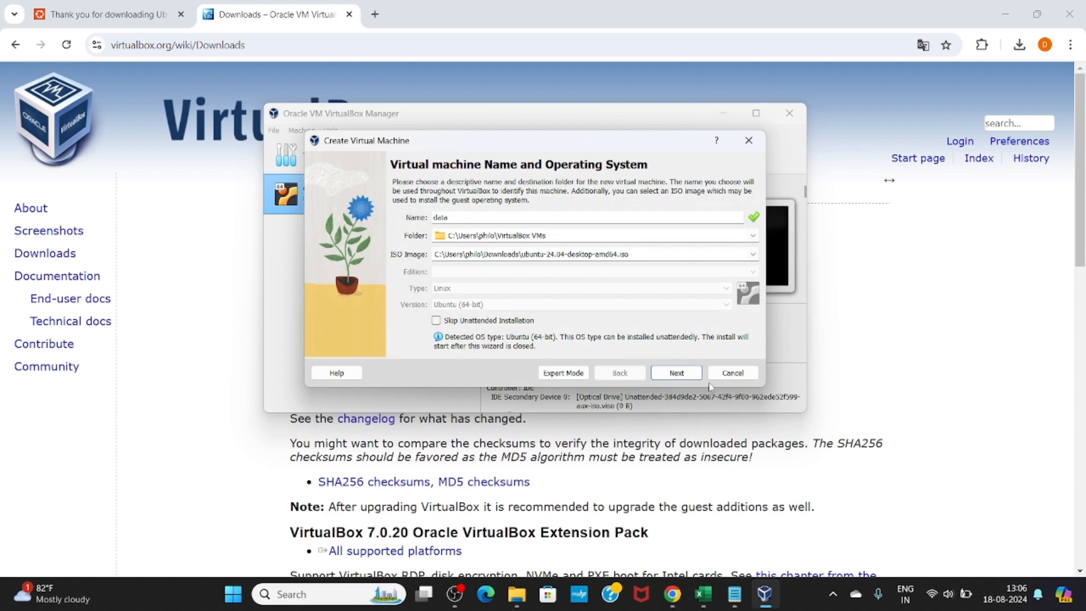
left_click(674, 374)
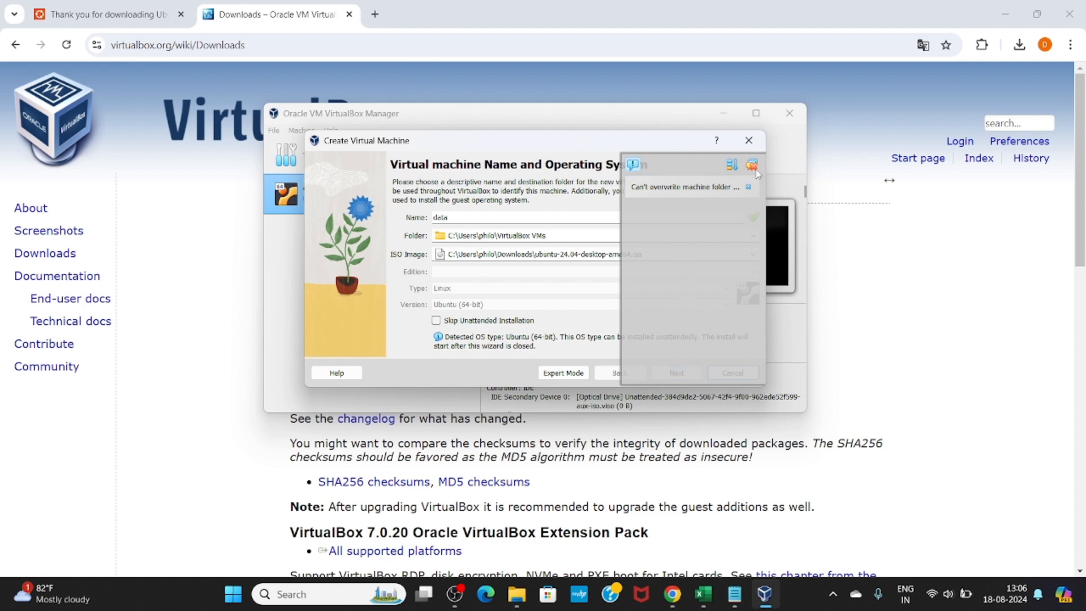
left_click(751, 144)
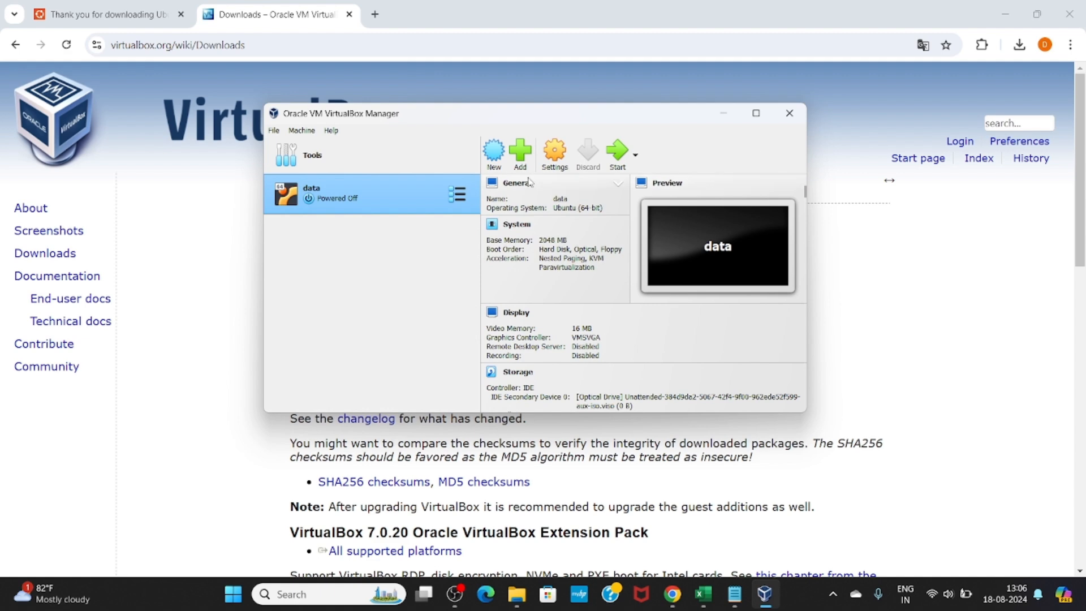
Name the new VM 'dataa' and attach the ubuntu-24.04-desktop-amd64.iso image
left_click(488, 166)
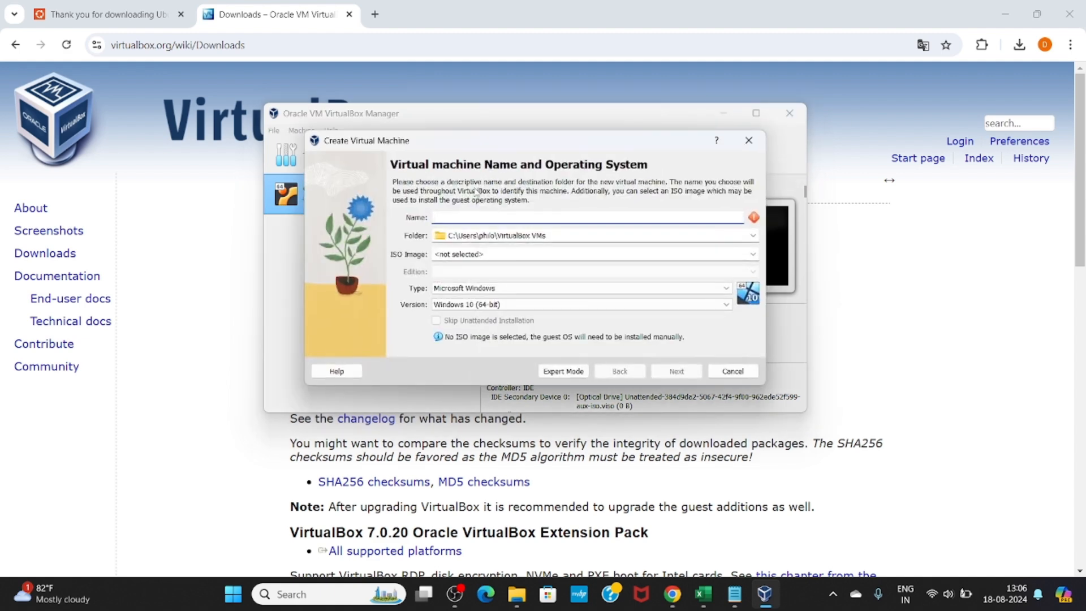
type("dataa")
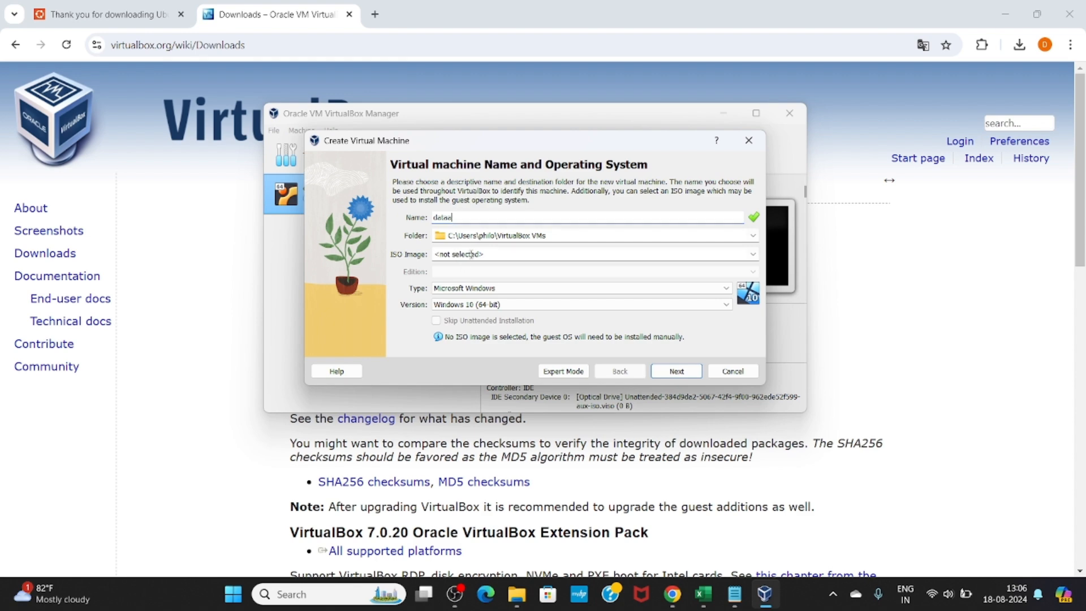
left_click(754, 254)
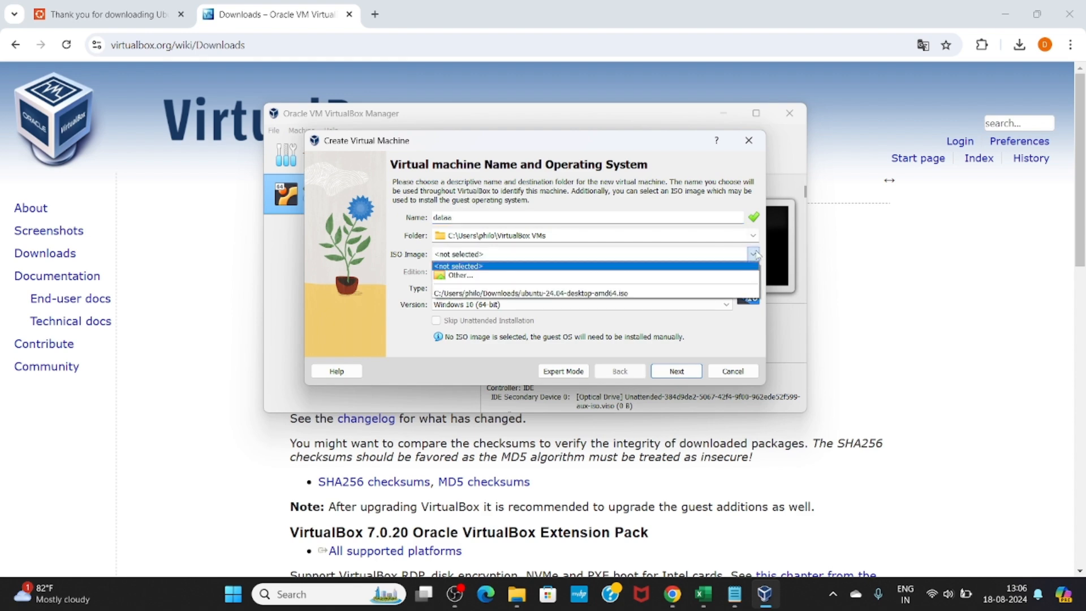
left_click(700, 276)
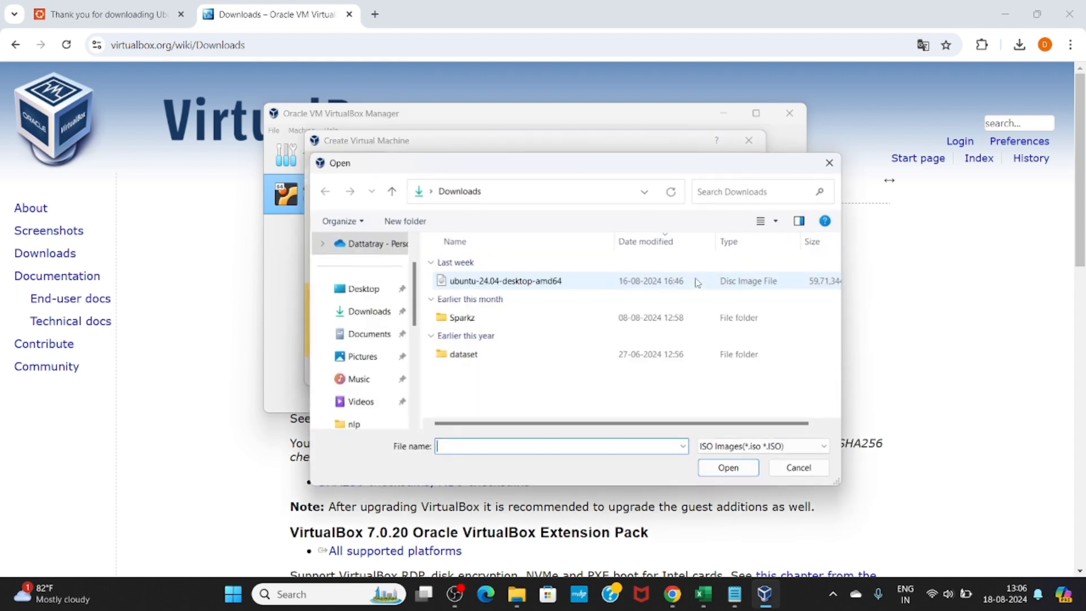
left_click(554, 283)
left_click(711, 473)
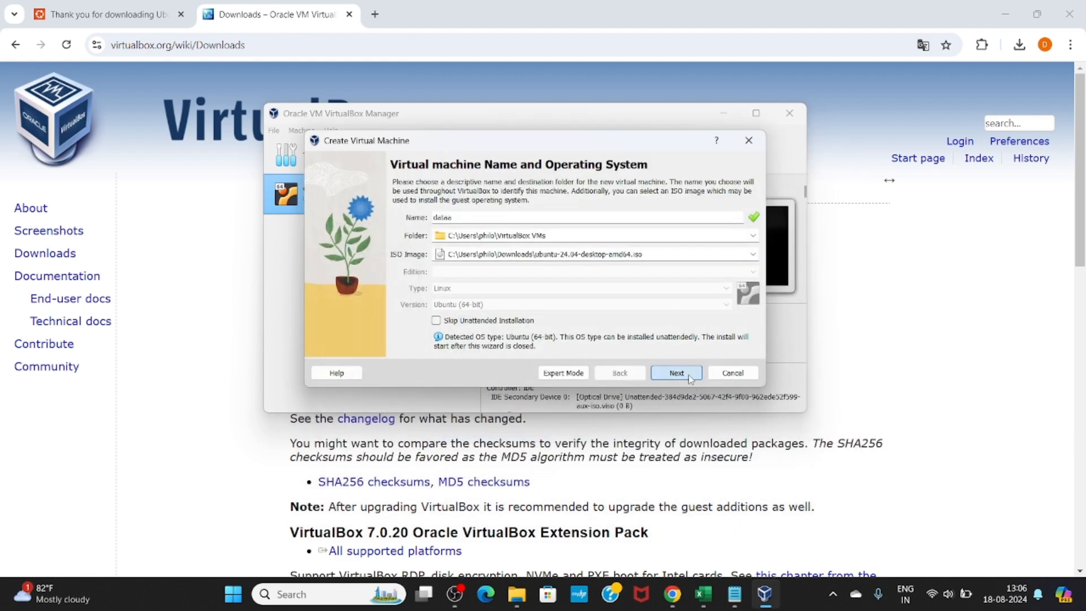
left_click(689, 375)
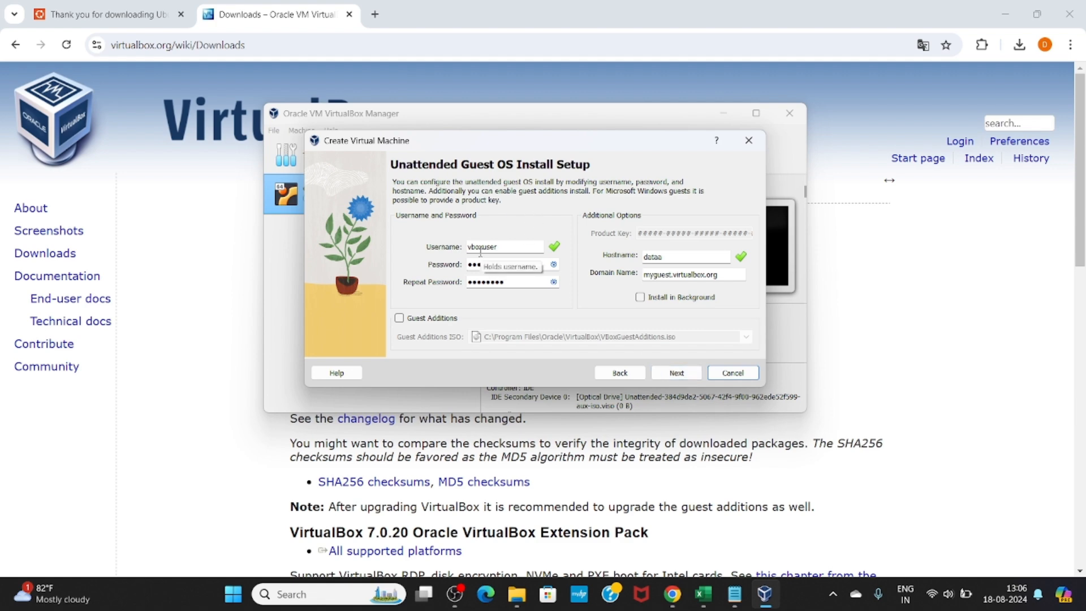
Change the guest username from vboxuser to 'dataa' and enter the new password twice
left_click(508, 252)
key("BackSpace")
key("BackSpace")
key("BackSpace")
key("BackSpace")
key("BackSpace")
key("BackSpace")
key("BackSpace")
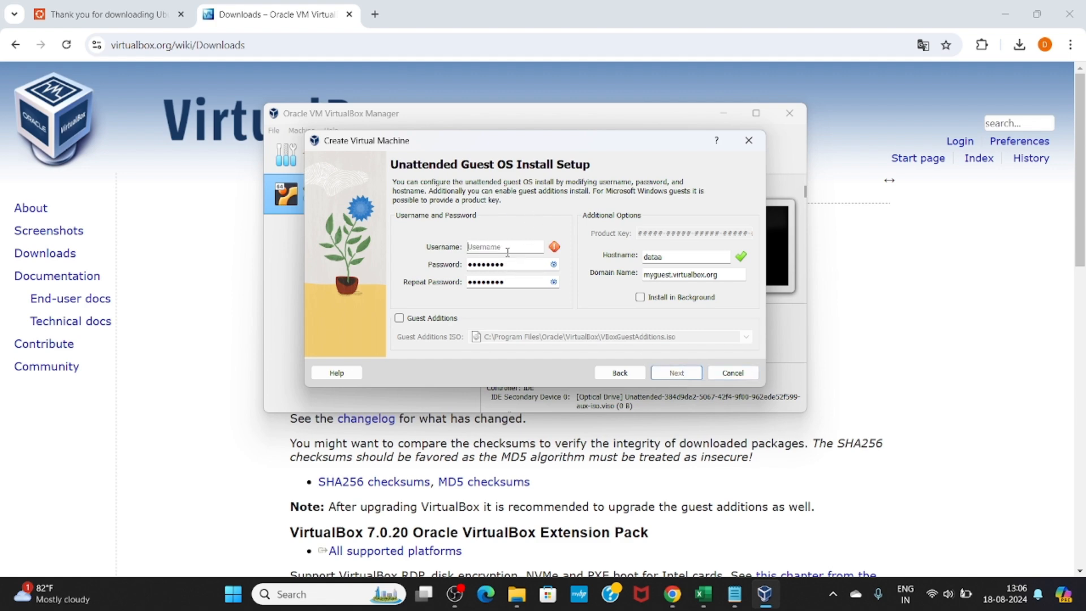
type("data")
type("ta")
key("BackSpace")
type("a")
key("BackSpace")
key("BackSpace")
key("BackSpace")
key("BackSpace")
key("BackSpace")
key("BackSpace")
key("BackSpace")
key("BackSpace")
type("*******")
key("BackSpace")
key("BackSpace")
key("BackSpace")
key("BackSpace")
key("BackSpace")
key("BackSpace")
key("BackSpace")
key("BackSpace")
type("*******")
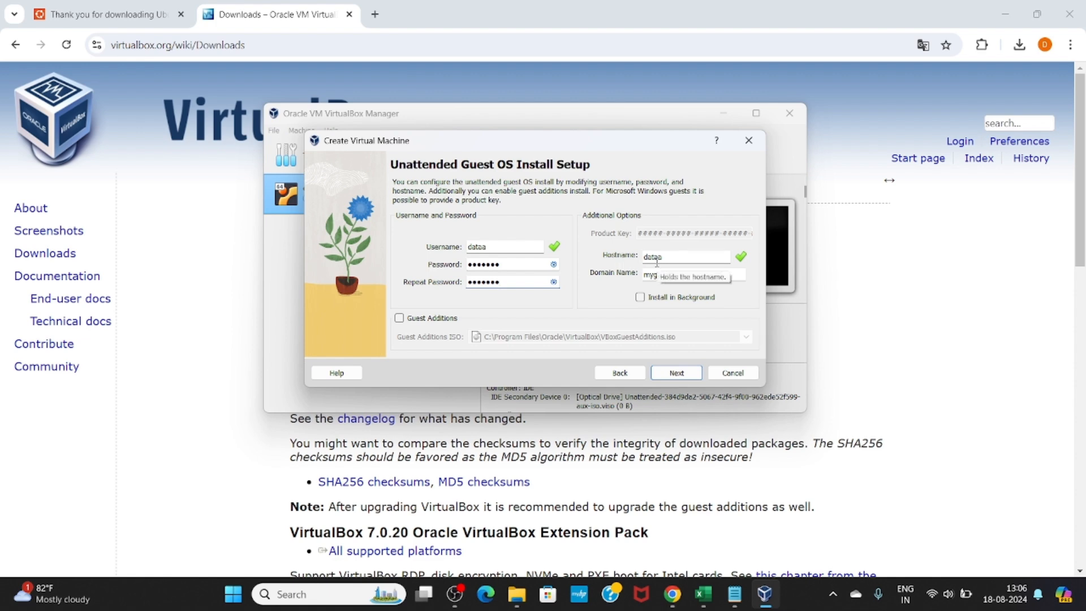
left_click(677, 373)
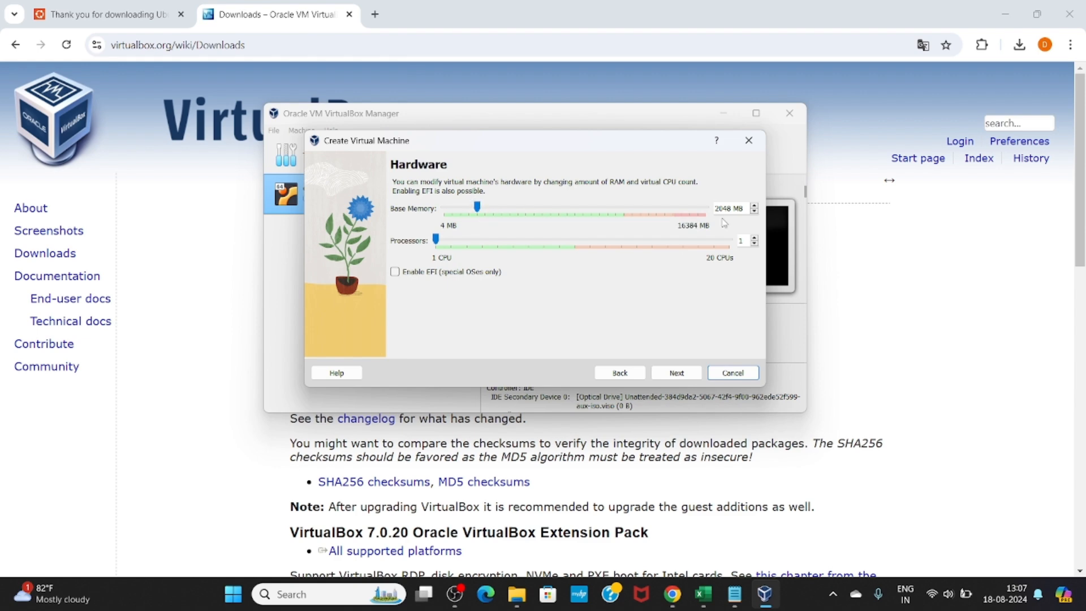
Raise the VM's base memory to 3479 MB and its processor count to 7 CPUs
left_click_drag(478, 207, 547, 207)
left_click(437, 243)
left_click_drag(437, 243, 521, 248)
left_click(677, 375)
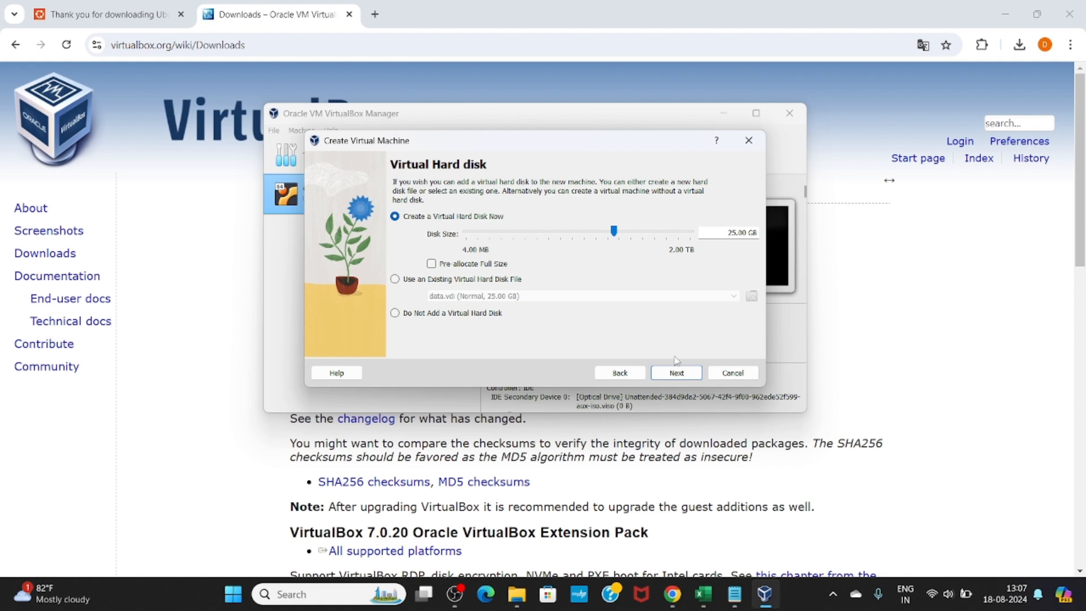
Keep the 25.00 GB virtual disk and finish creating the dataa VM
left_click(673, 375)
left_click(673, 373)
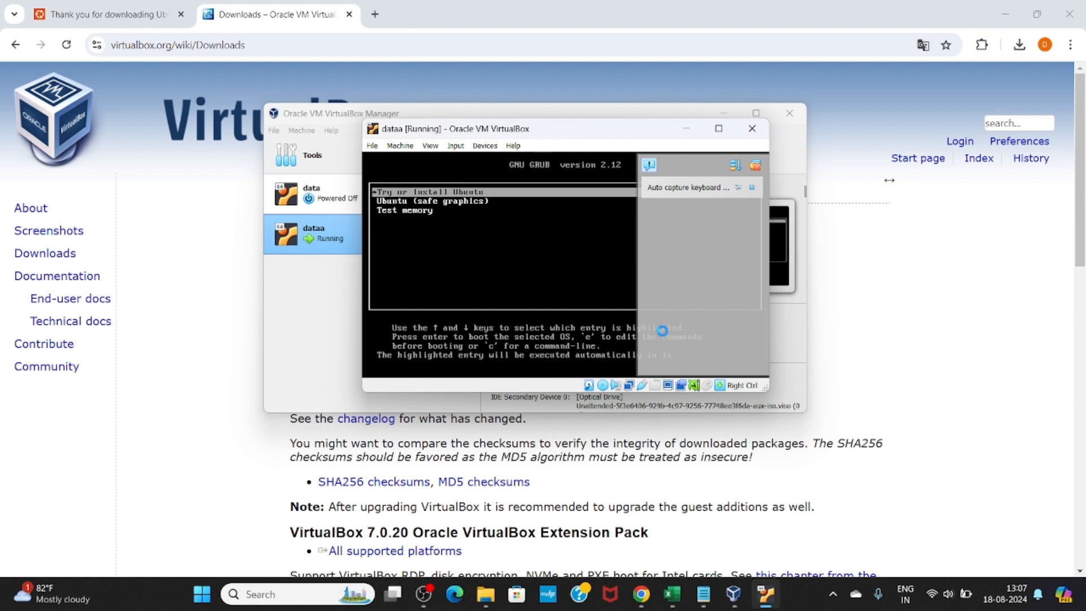
Boot the GRUB entry, then power off the dataa VM after its failed boot
key("Return")
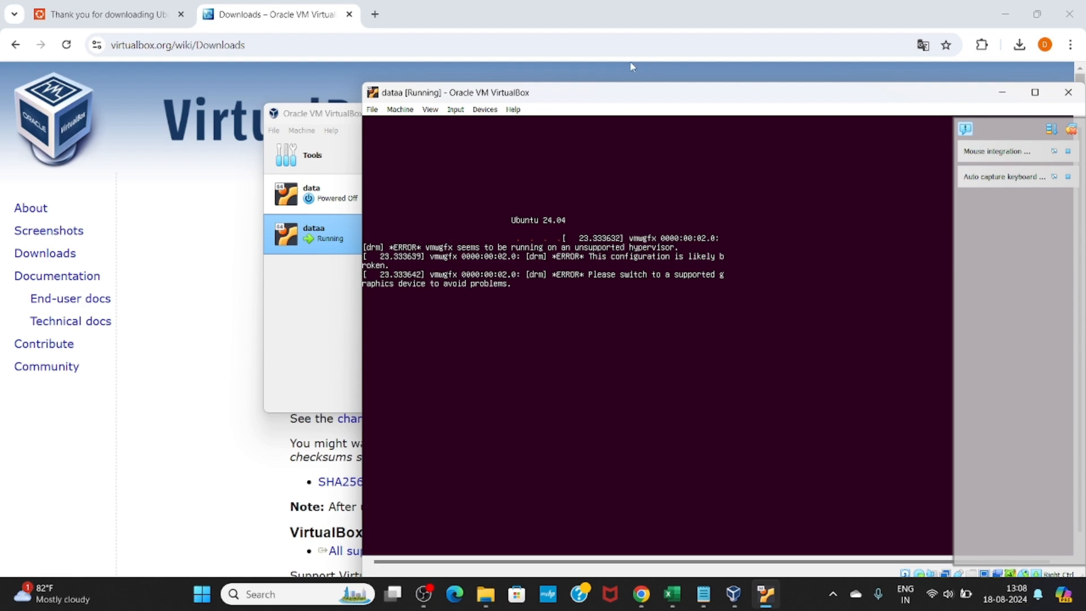
left_click_drag(610, 99, 538, 61)
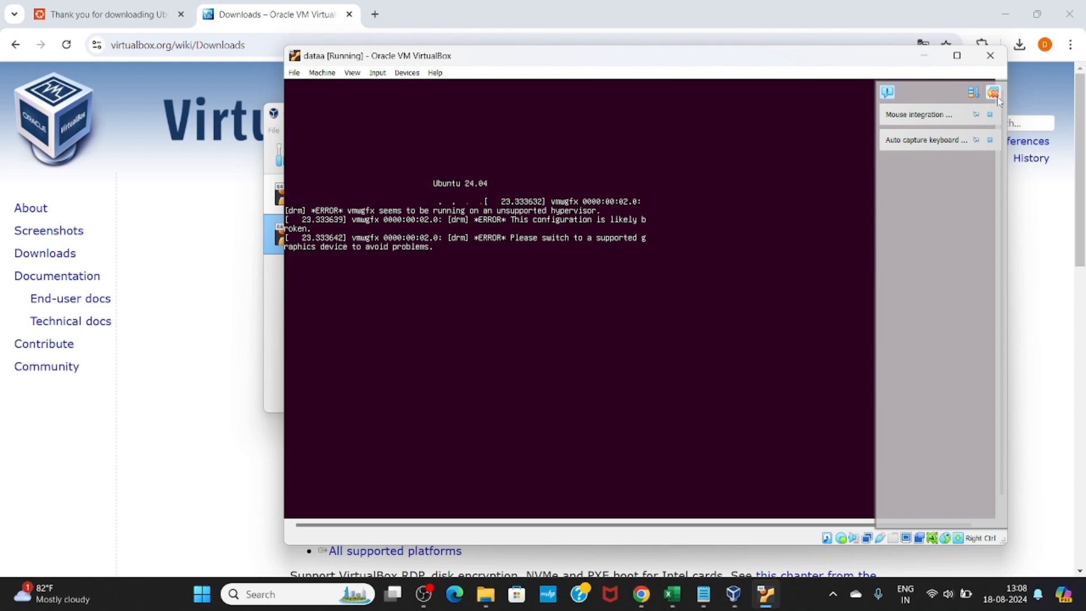
left_click(992, 61)
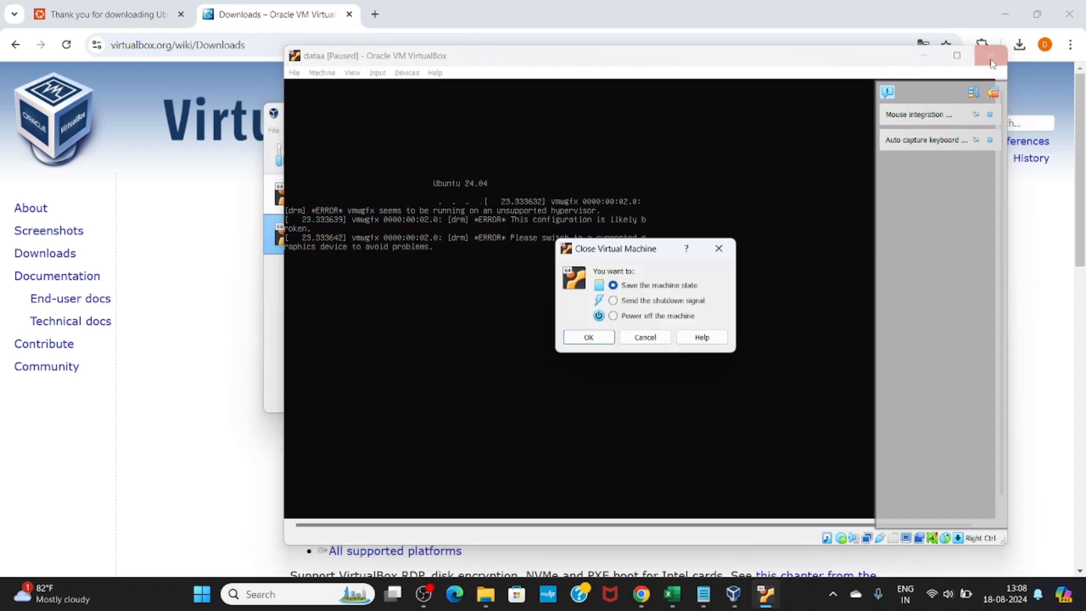
left_click(669, 318)
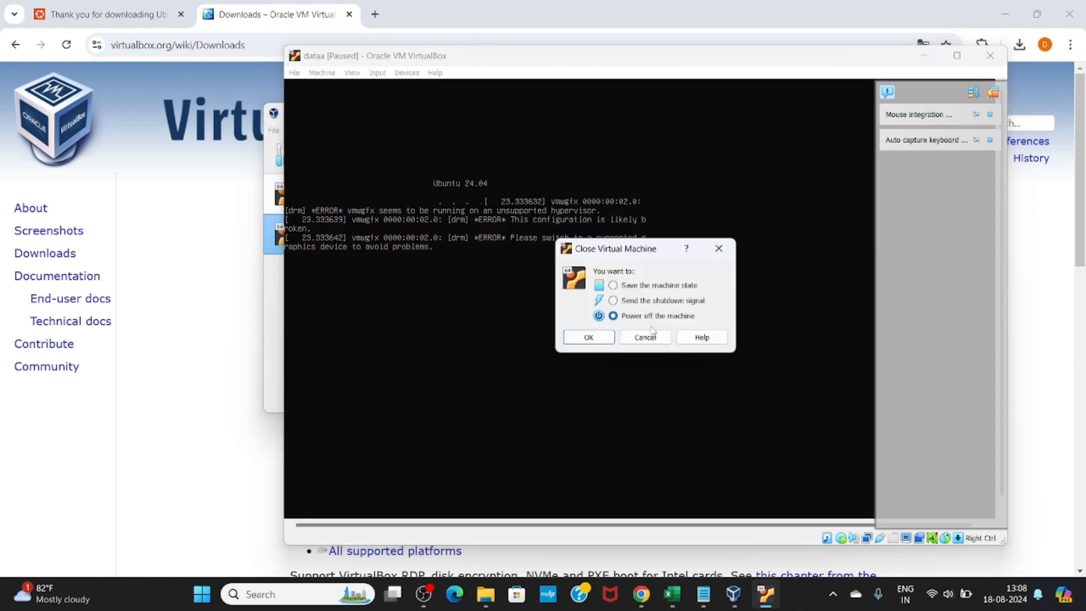
left_click(605, 340)
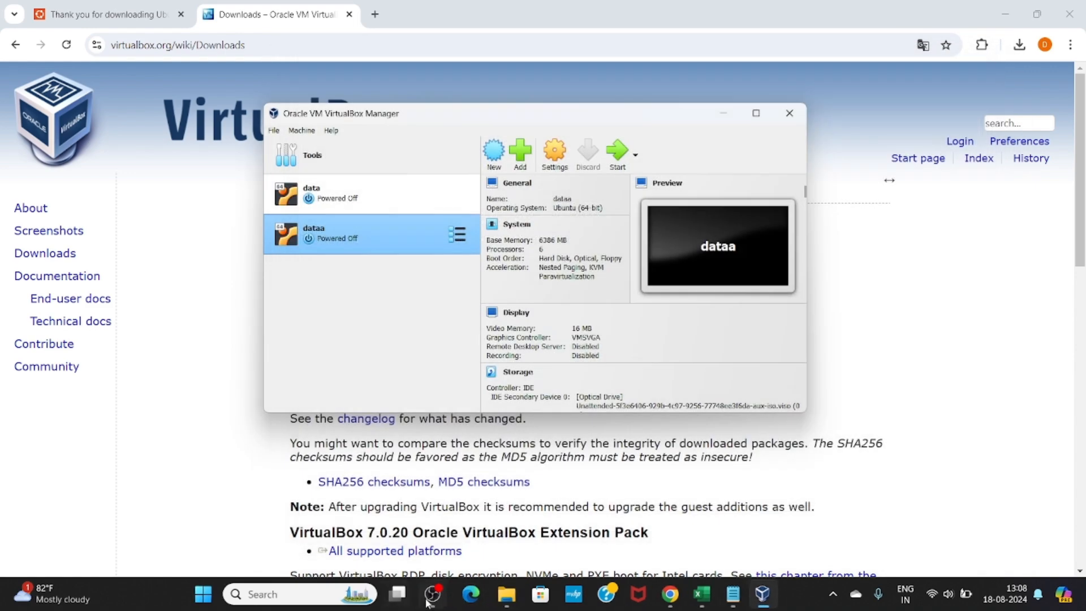
Bring the running ubuntu VM forward and continue past the accessibility options
left_click(431, 601)
left_click(442, 602)
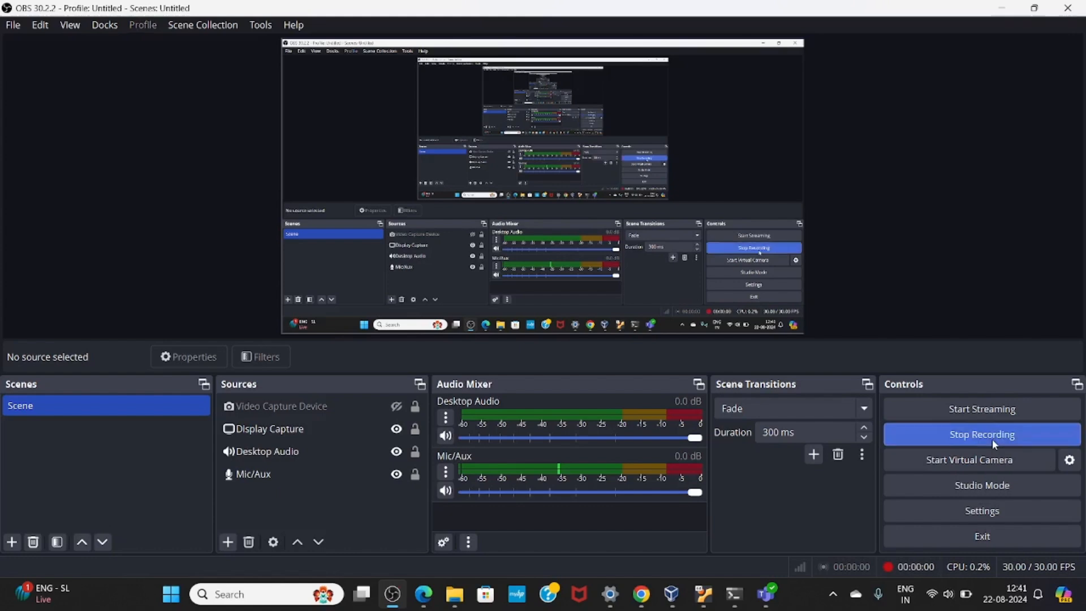
mouse_move(703, 594)
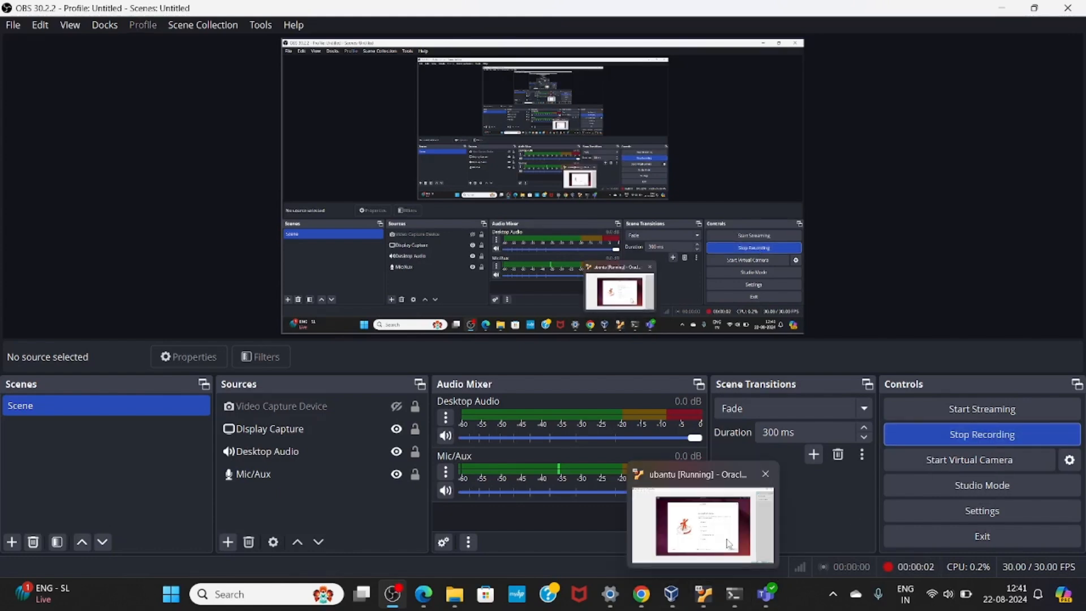
left_click(729, 544)
left_click(783, 481)
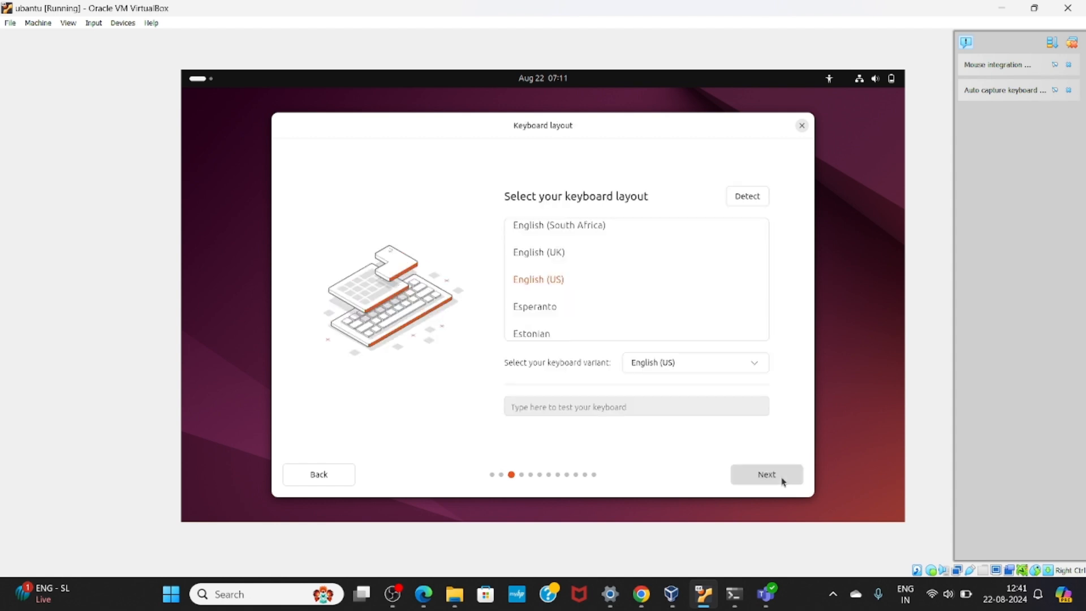
Keep English (US) keyboard and wired connection, skip the installer update, choose Install Ubuntu
left_click(783, 481)
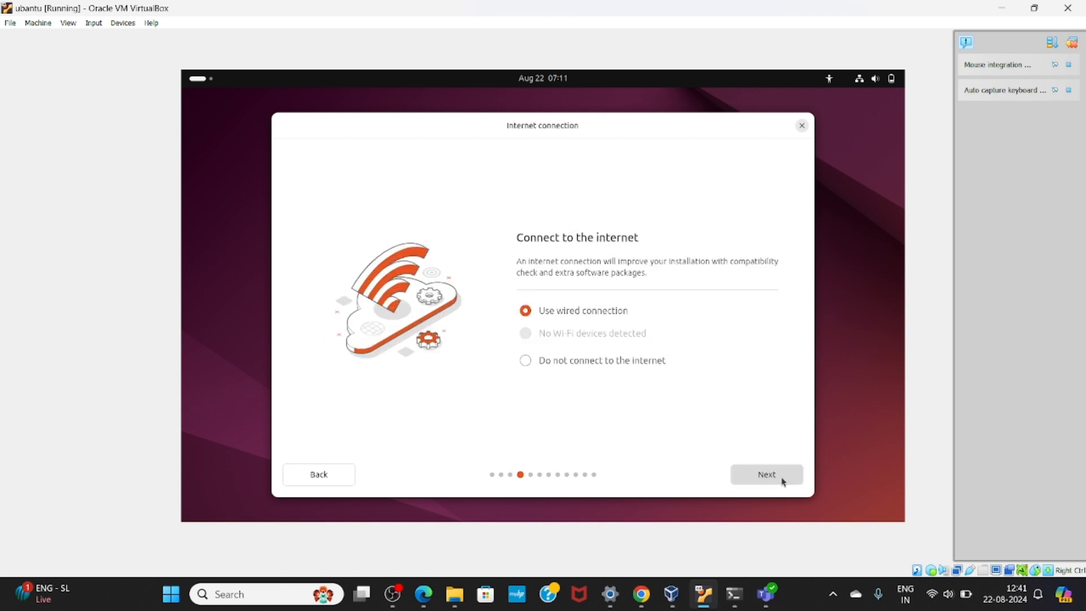
left_click(783, 481)
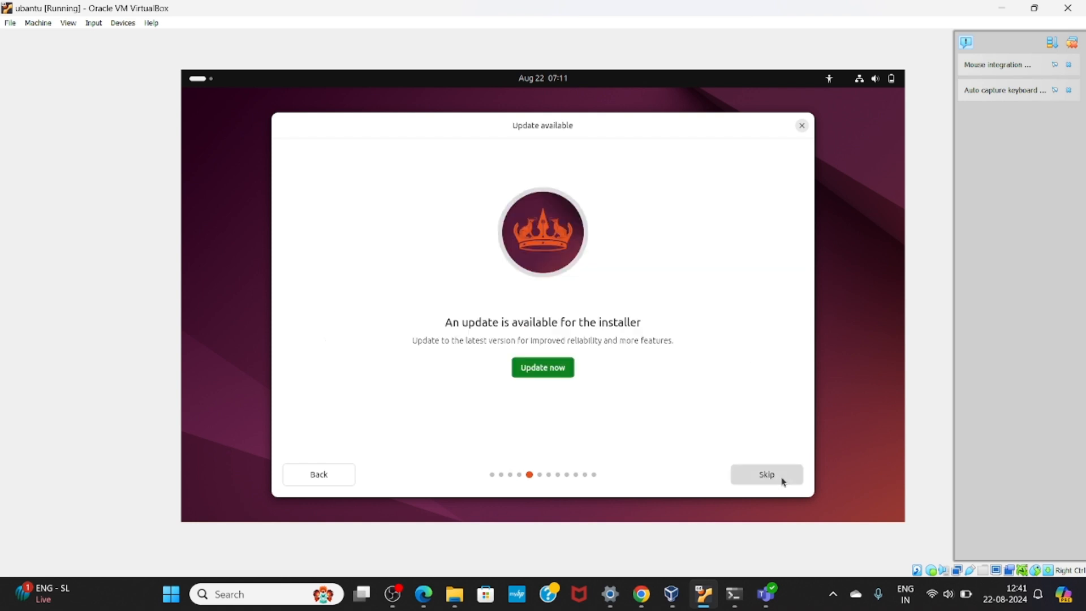
left_click(783, 481)
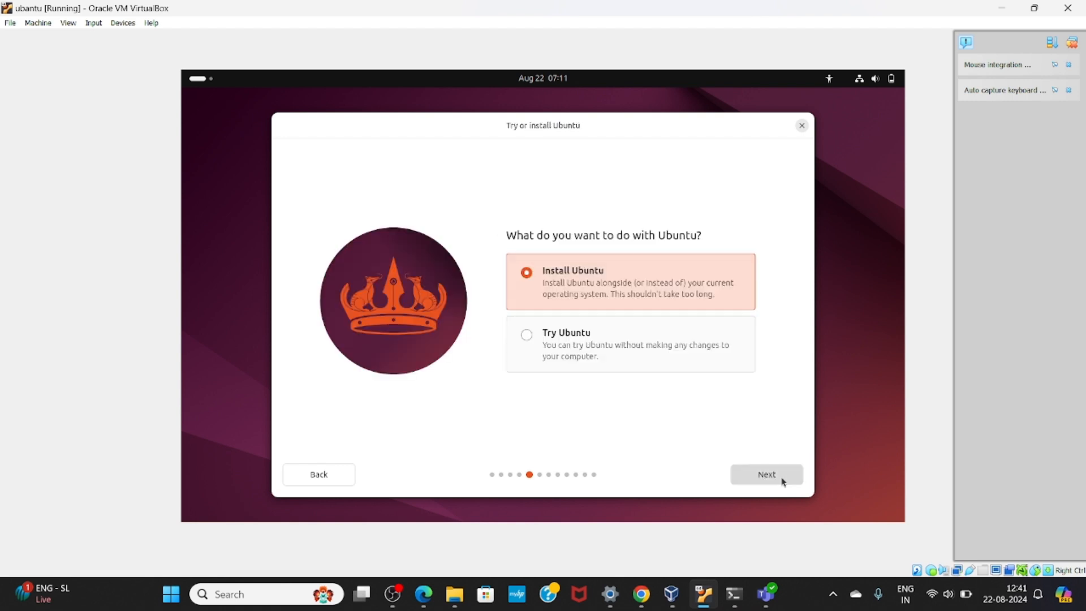
left_click(763, 474)
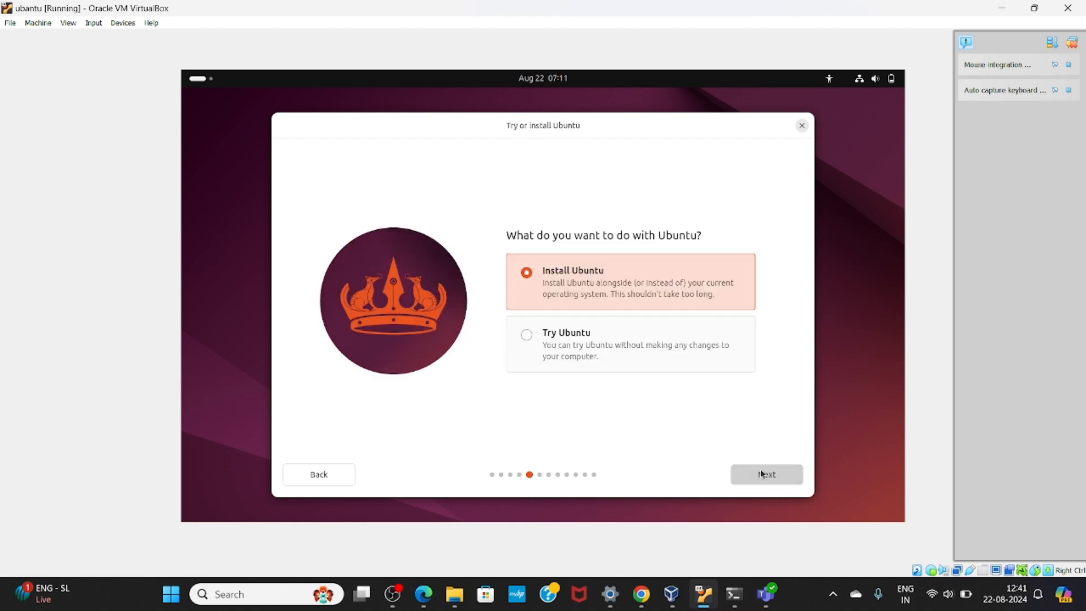
Accept the installation type and default apps, enabling third-party graphics and Wi-Fi software
left_click(763, 474)
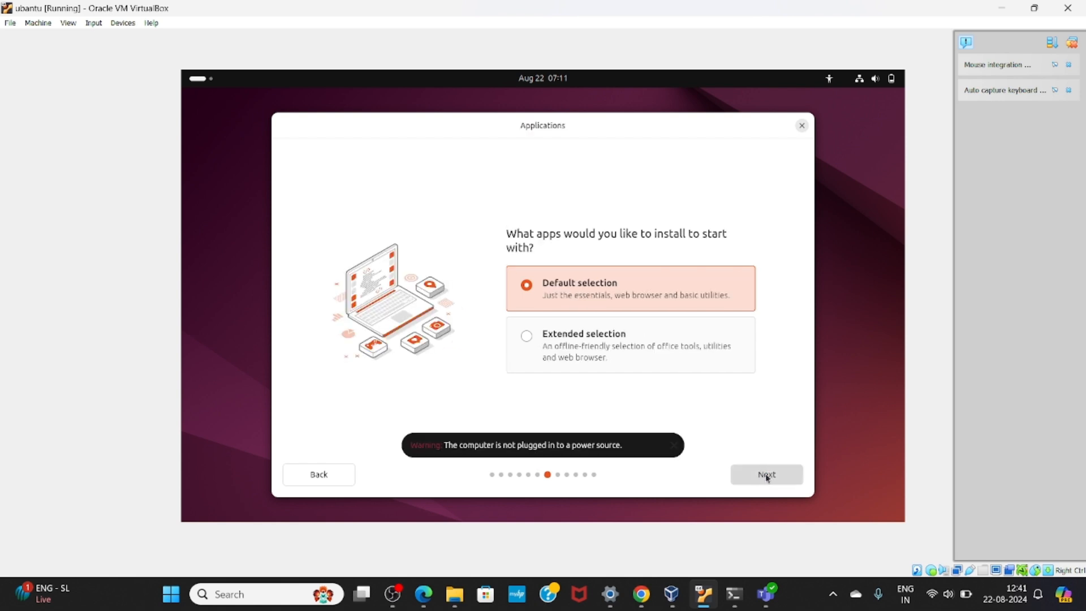
left_click(767, 476)
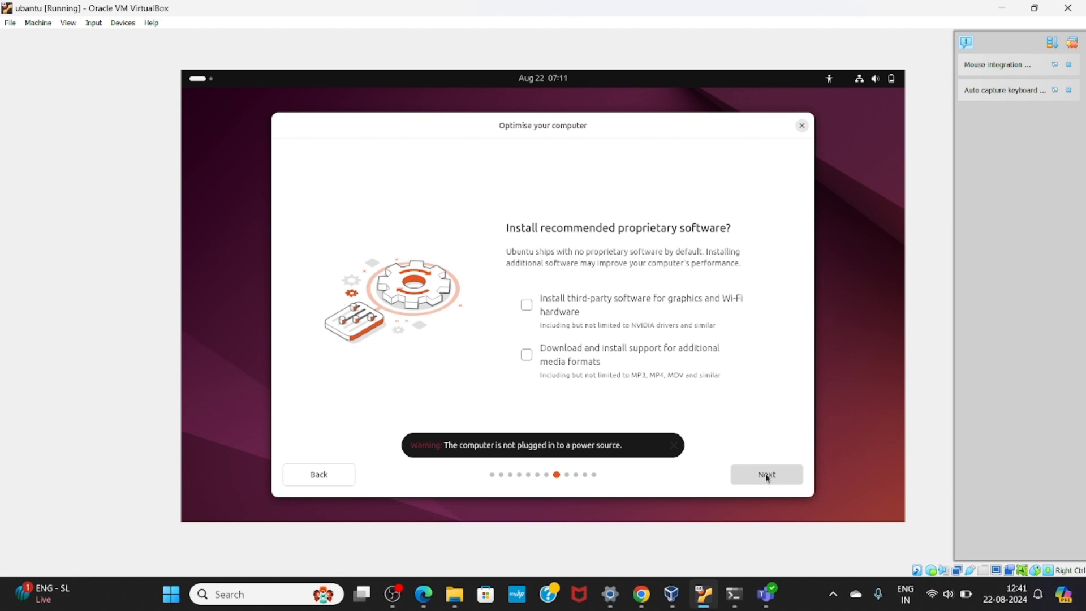
left_click(596, 301)
left_click(754, 476)
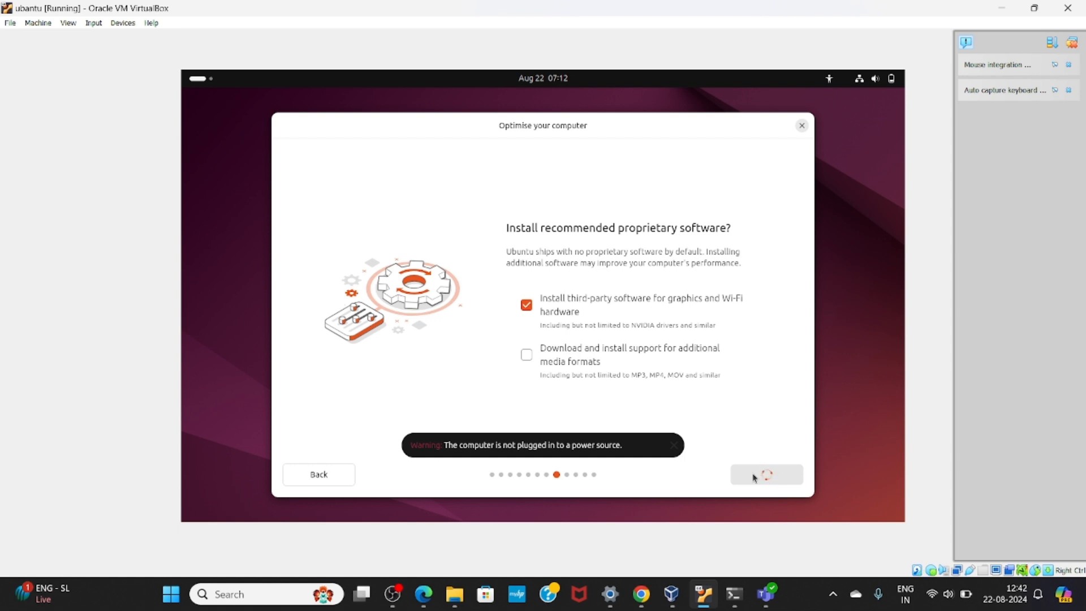
left_click(755, 478)
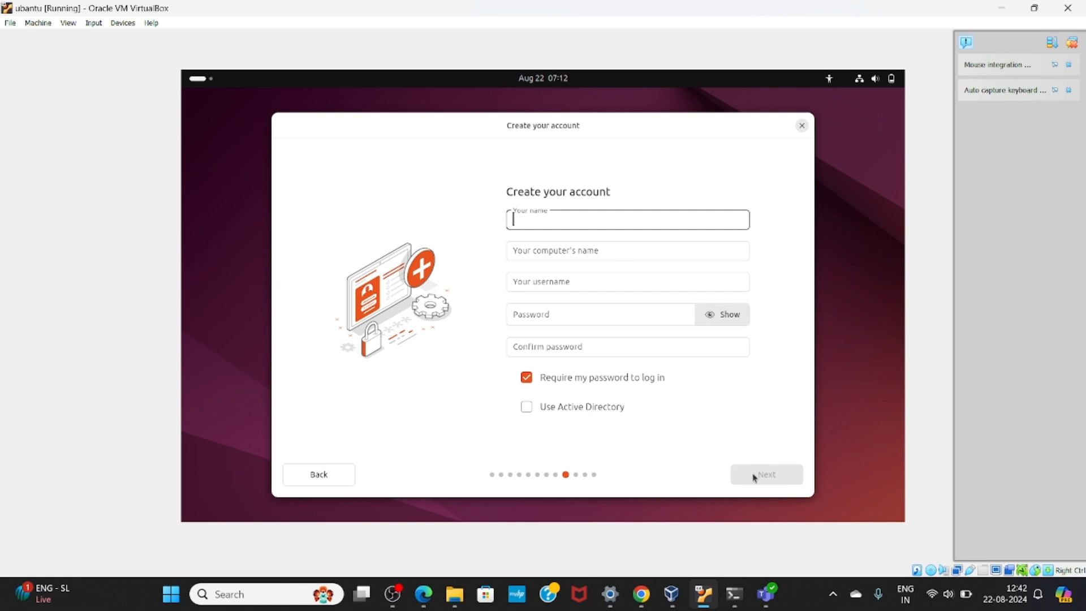
type("ubantu")
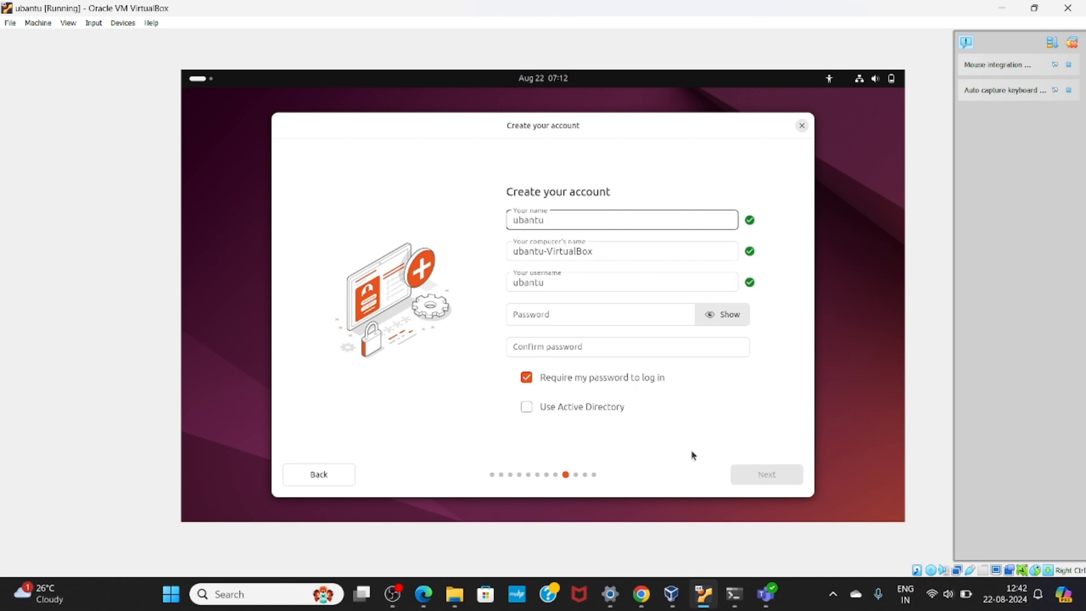
left_click(643, 315)
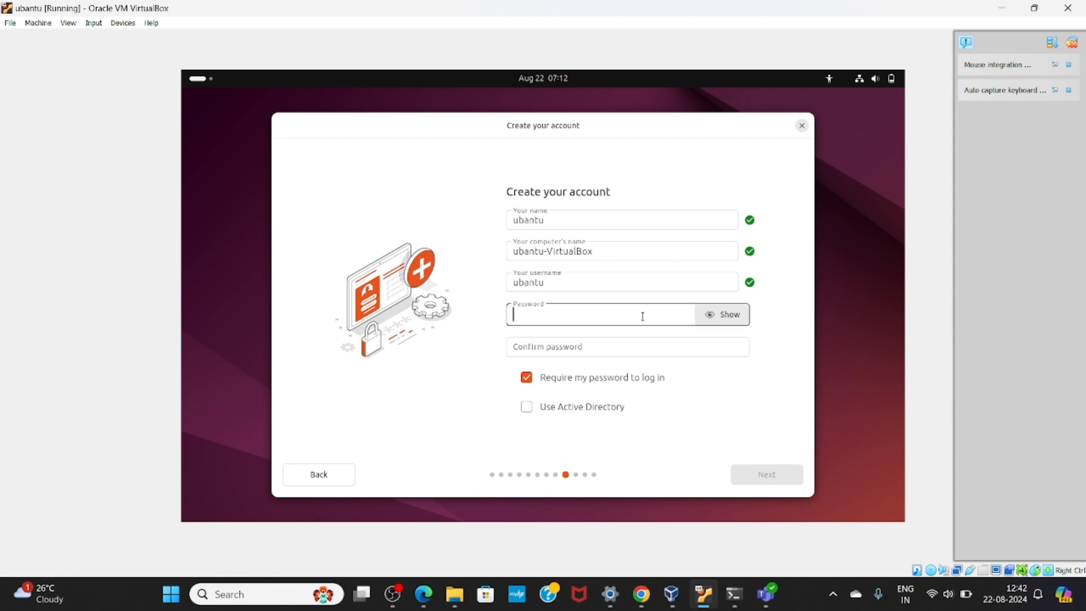
type("•••••••")
left_click(621, 339)
type("••••")
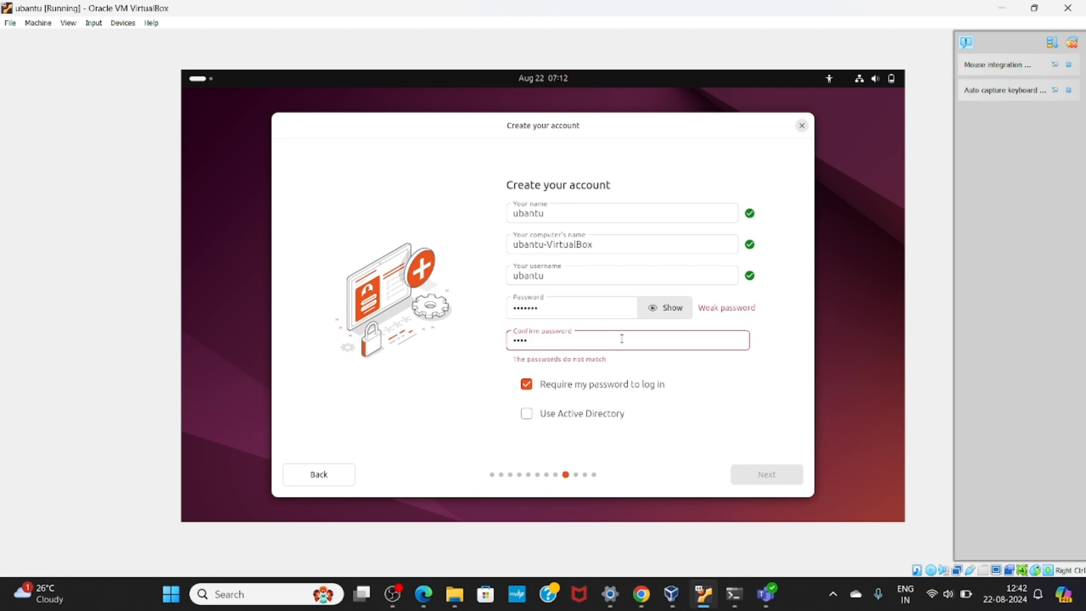
type("•••")
left_click(769, 479)
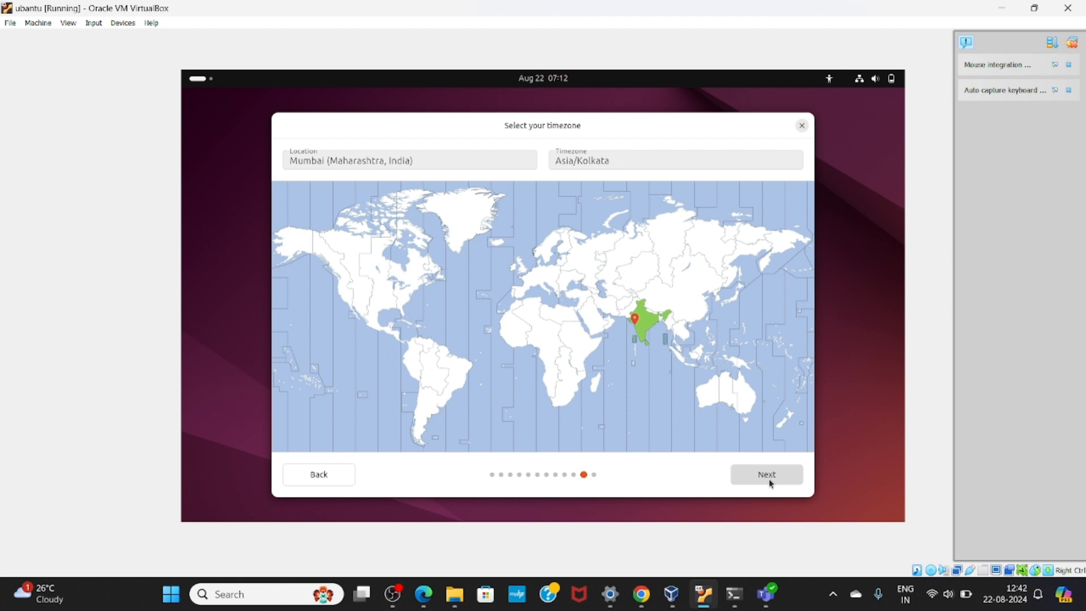
Keep the Asia/Kolkata (Mumbai) timezone and start installing Ubuntu on the VBOX HARDDISK
left_click(770, 479)
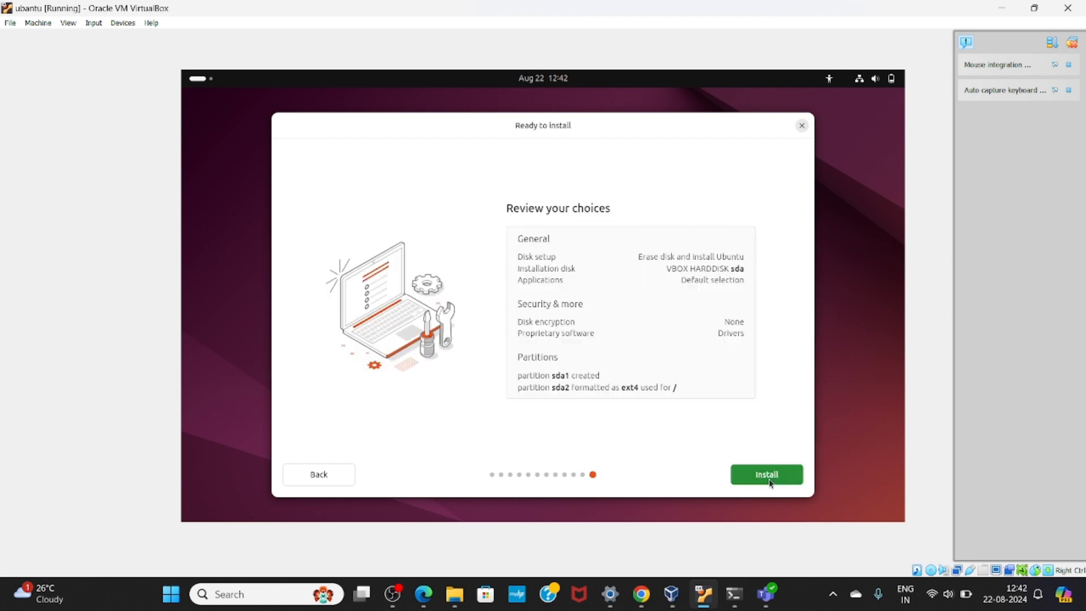
left_click(770, 478)
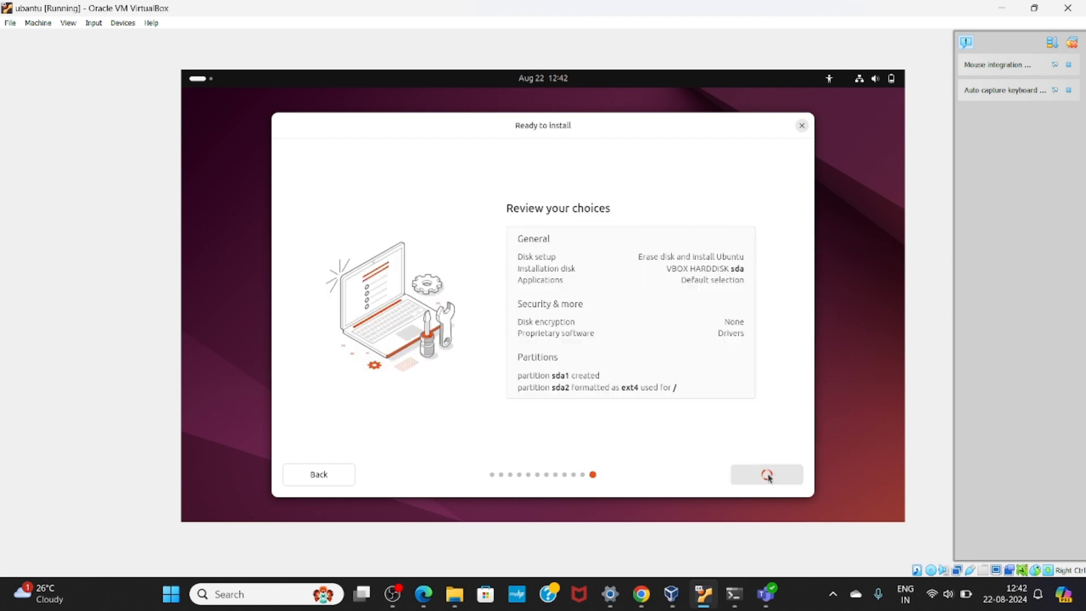